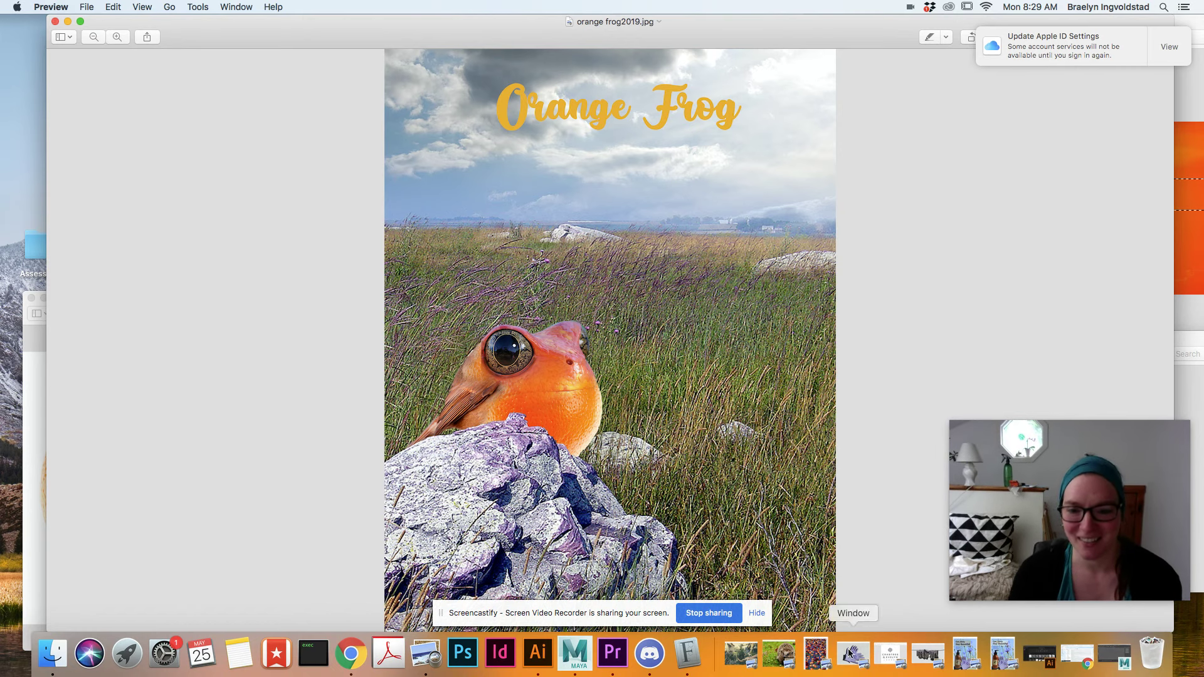
- Switch to Chrome, bring up the Orange Bird video on YouTube, play a short part near its start and pause it
click(356, 658)
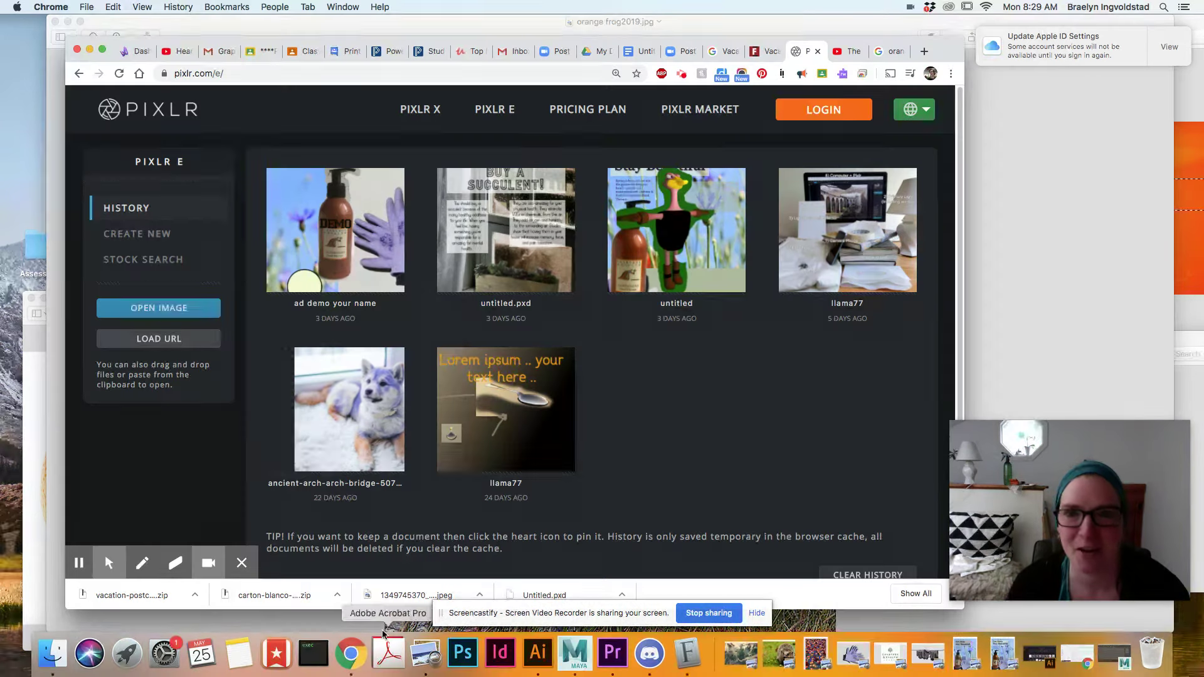
click(886, 51)
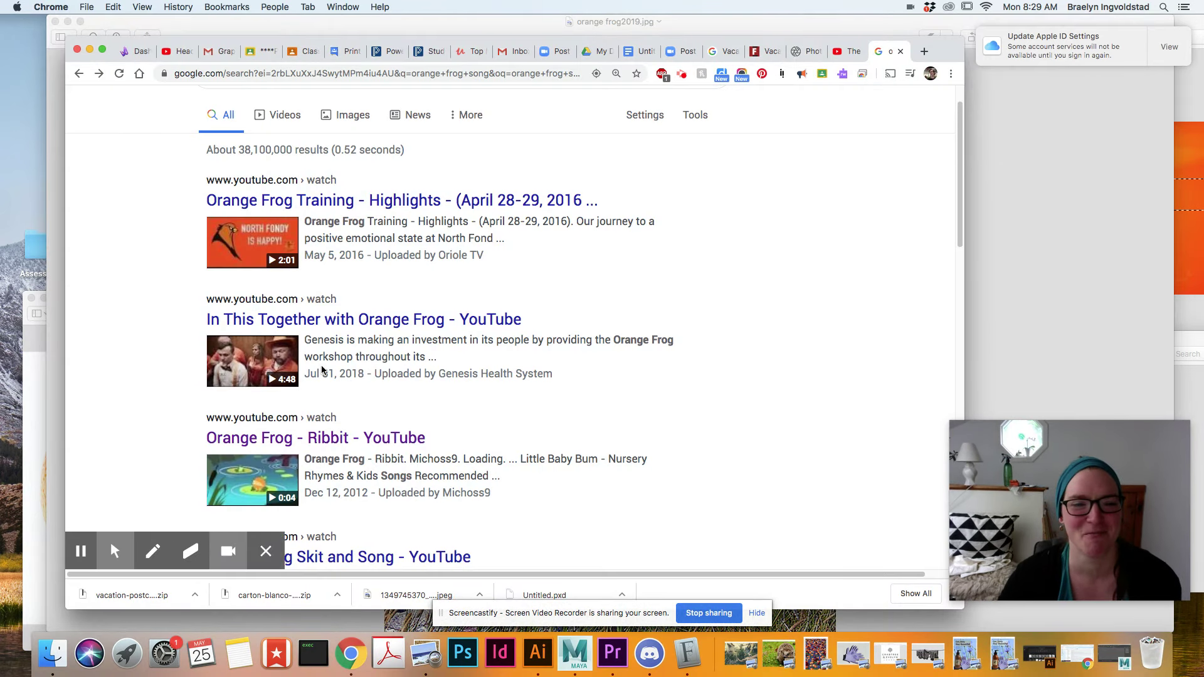
click(850, 53)
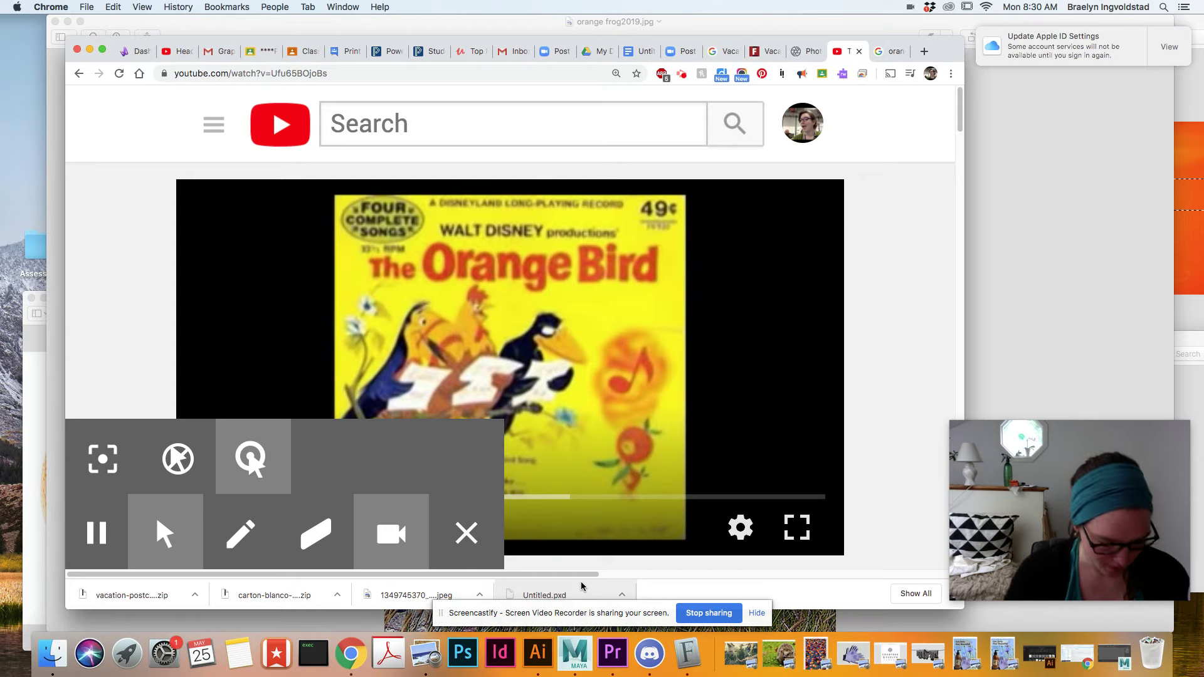
key(alt+t)
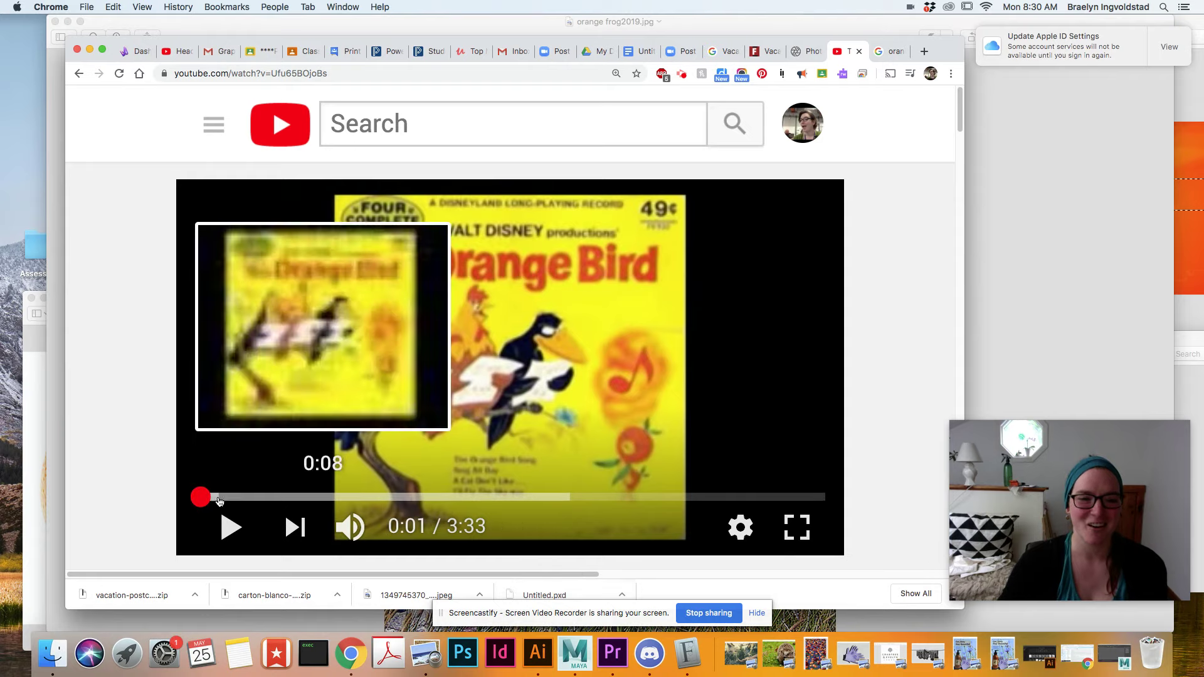
click(218, 498)
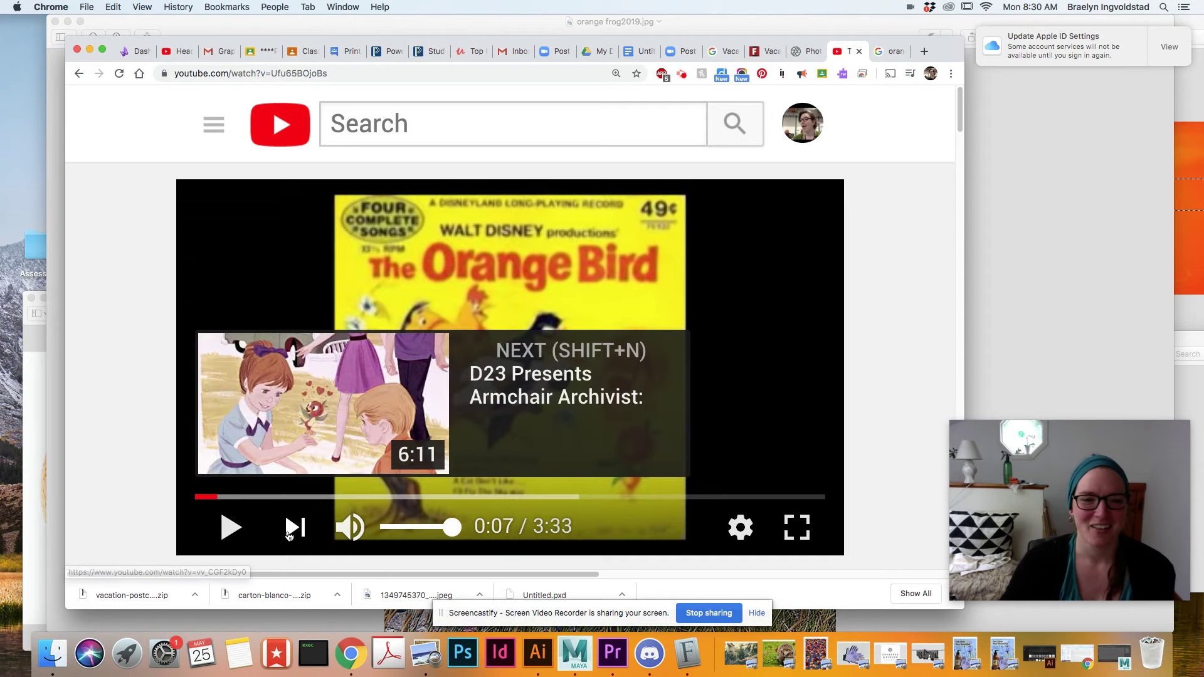
click(228, 529)
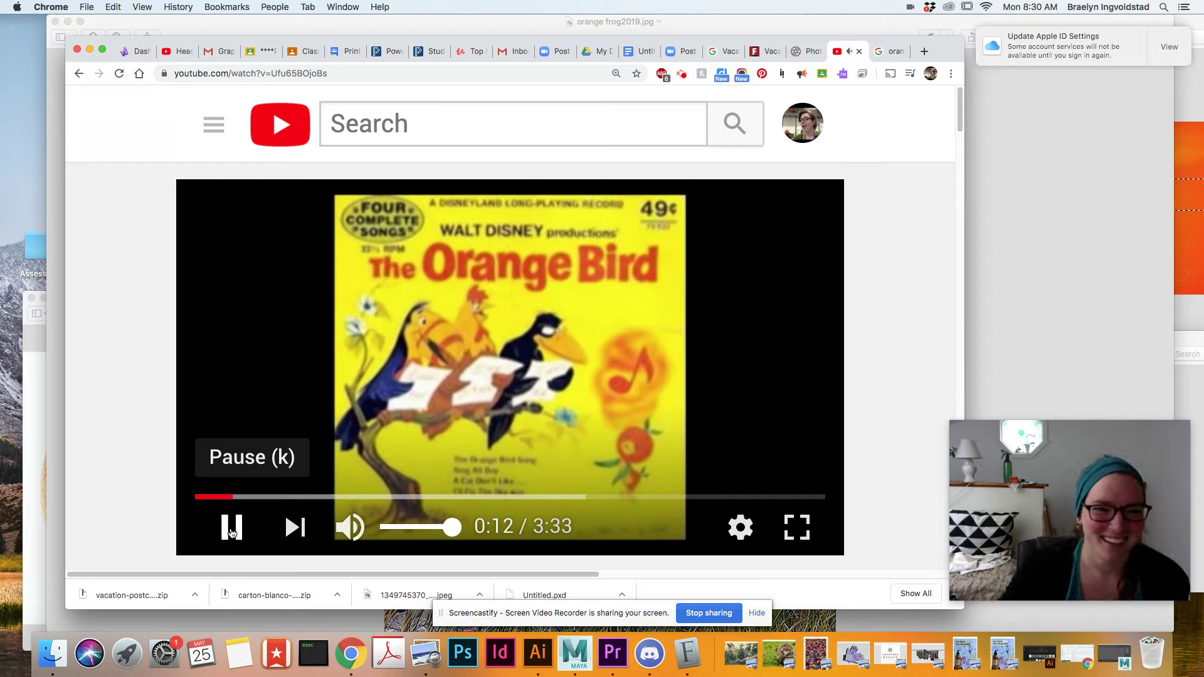
click(232, 532)
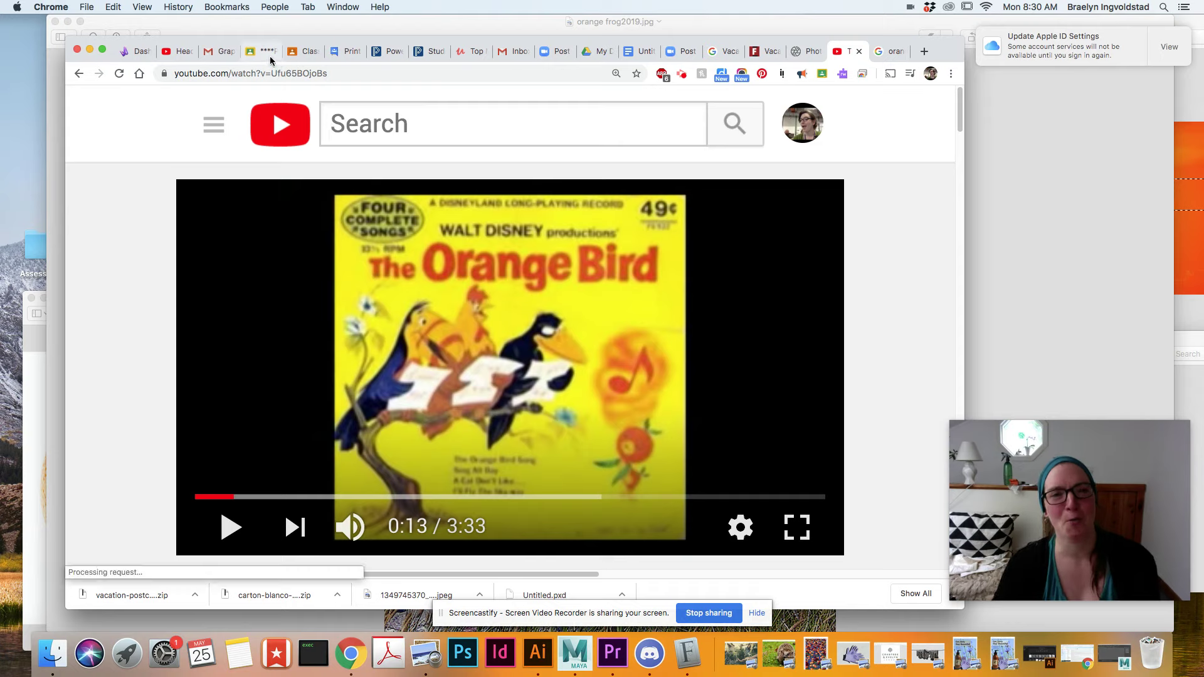
- Minimize the browser and orange frog2019.jpg windows and close the GD1 folder window to reveal the source images
click(89, 50)
click(69, 21)
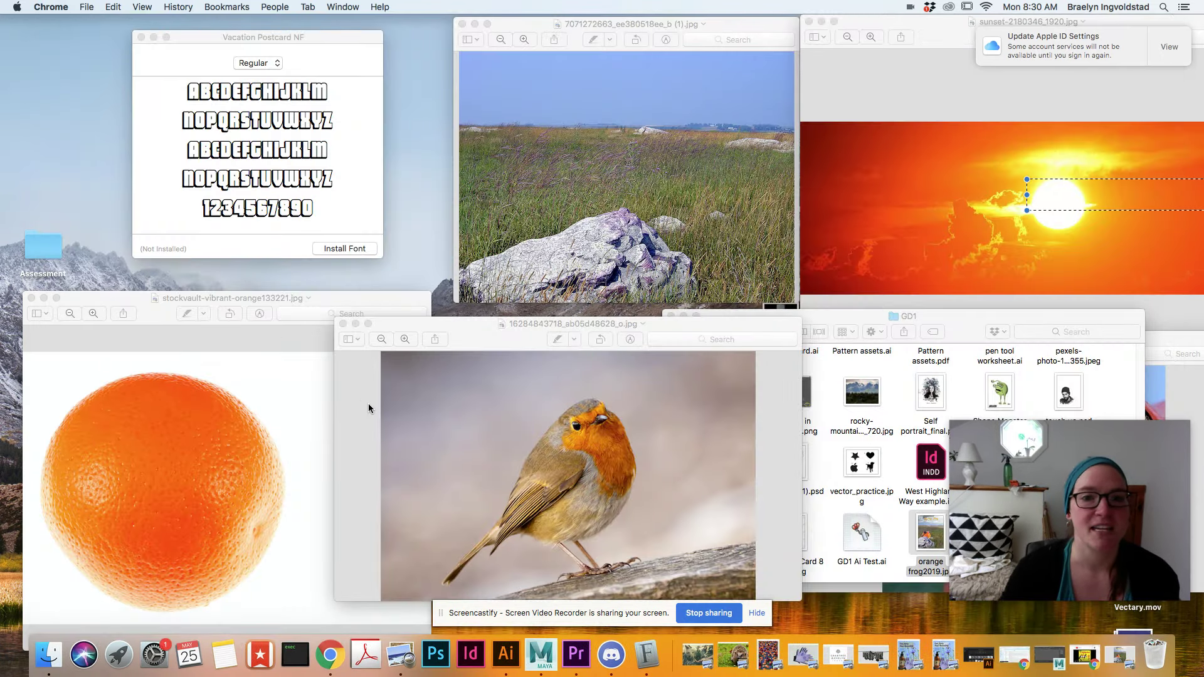
click(865, 320)
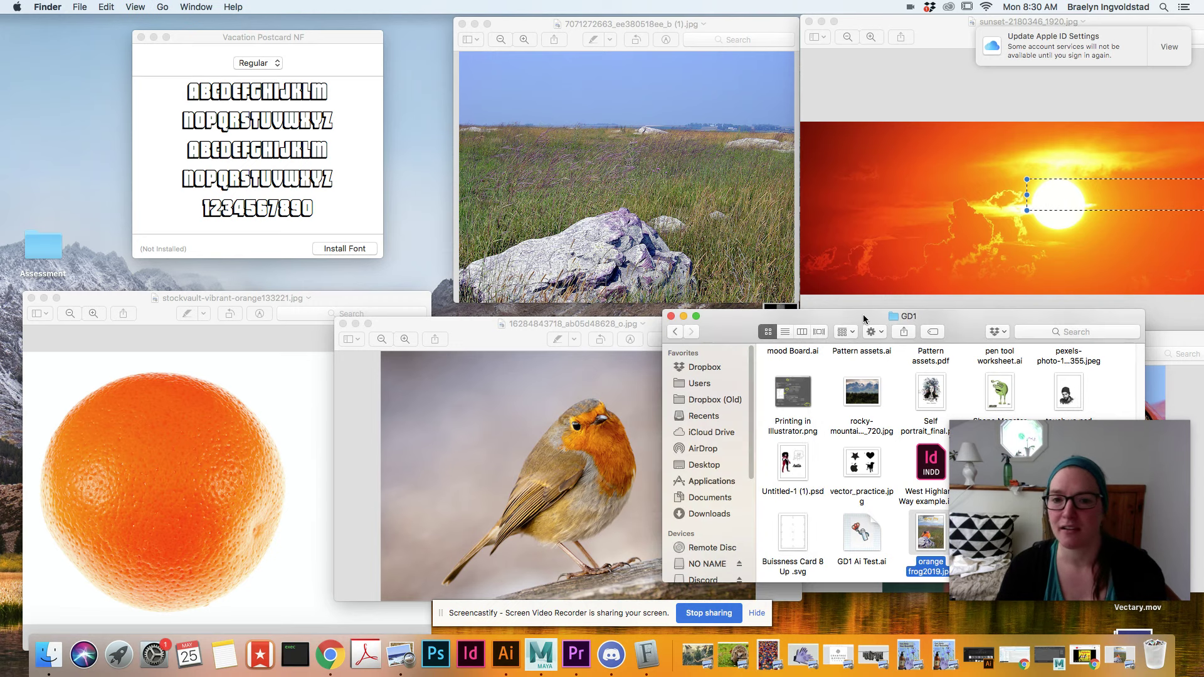
click(671, 316)
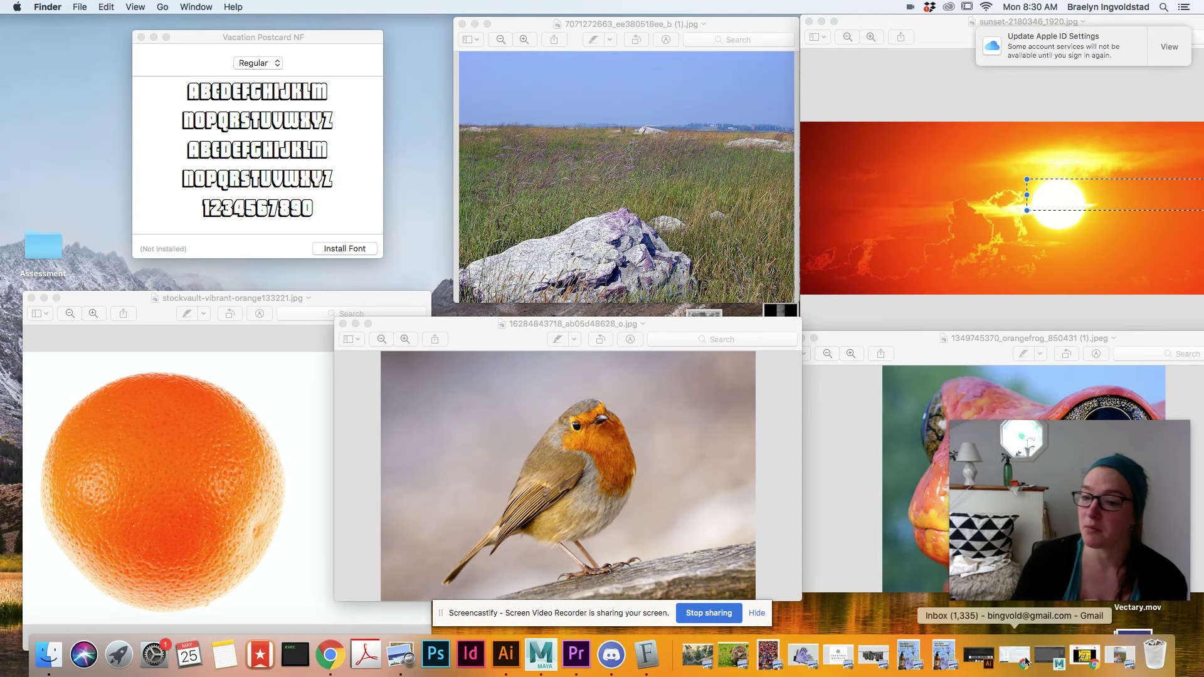
- Switch back to Pixlr E in Chrome and start a new document named "Orange Cover"
click(1086, 658)
click(808, 53)
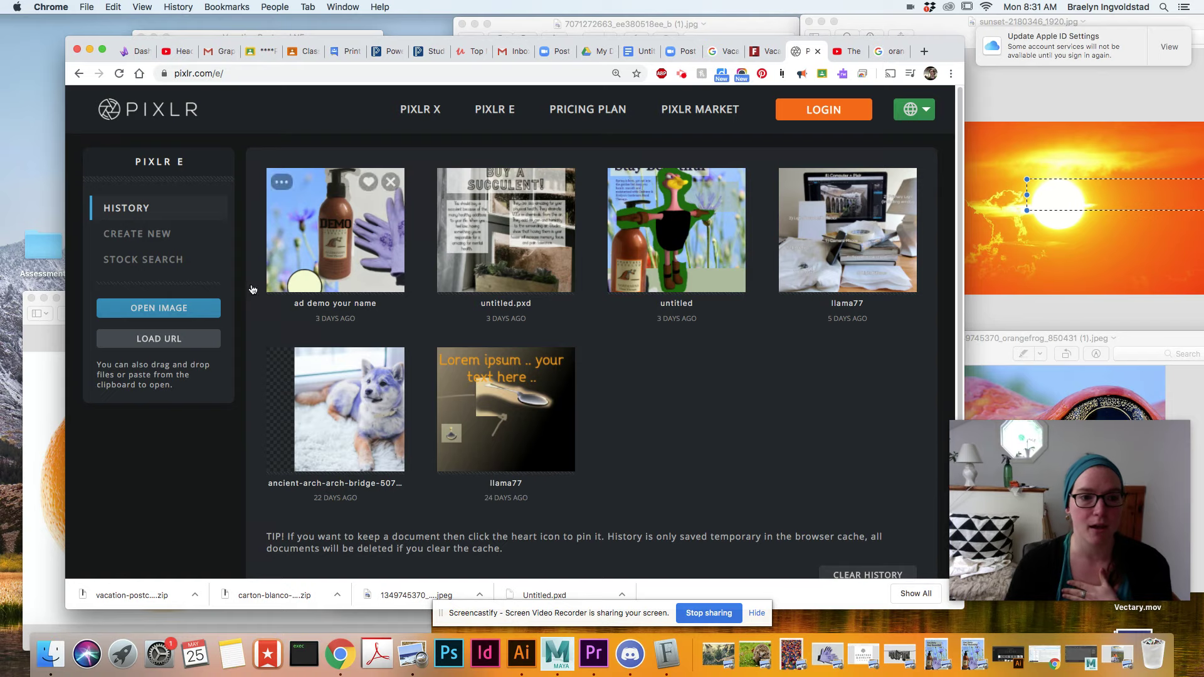
mouse_move(524, 286)
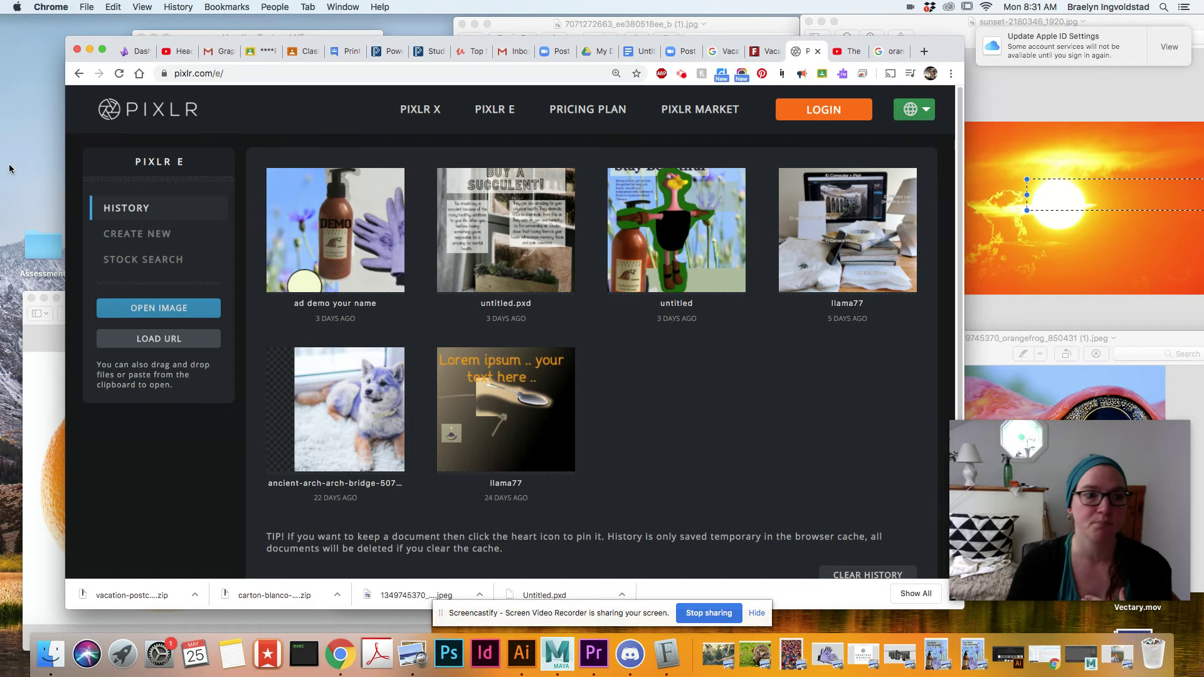
click(148, 234)
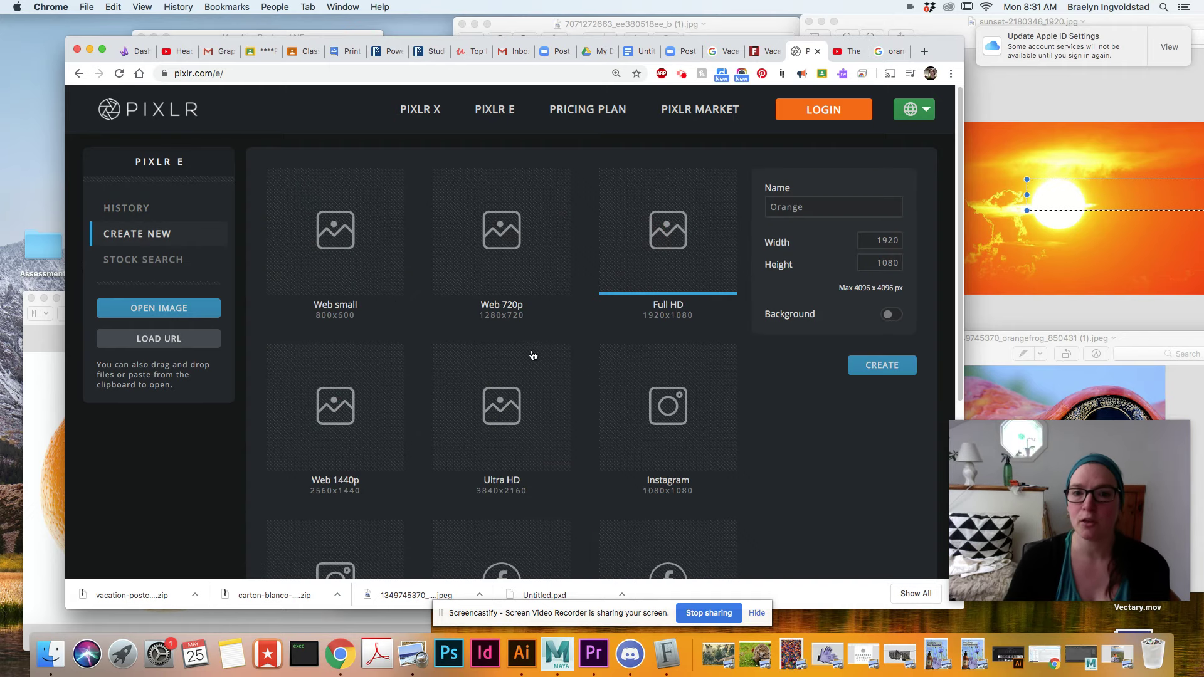
click(806, 207)
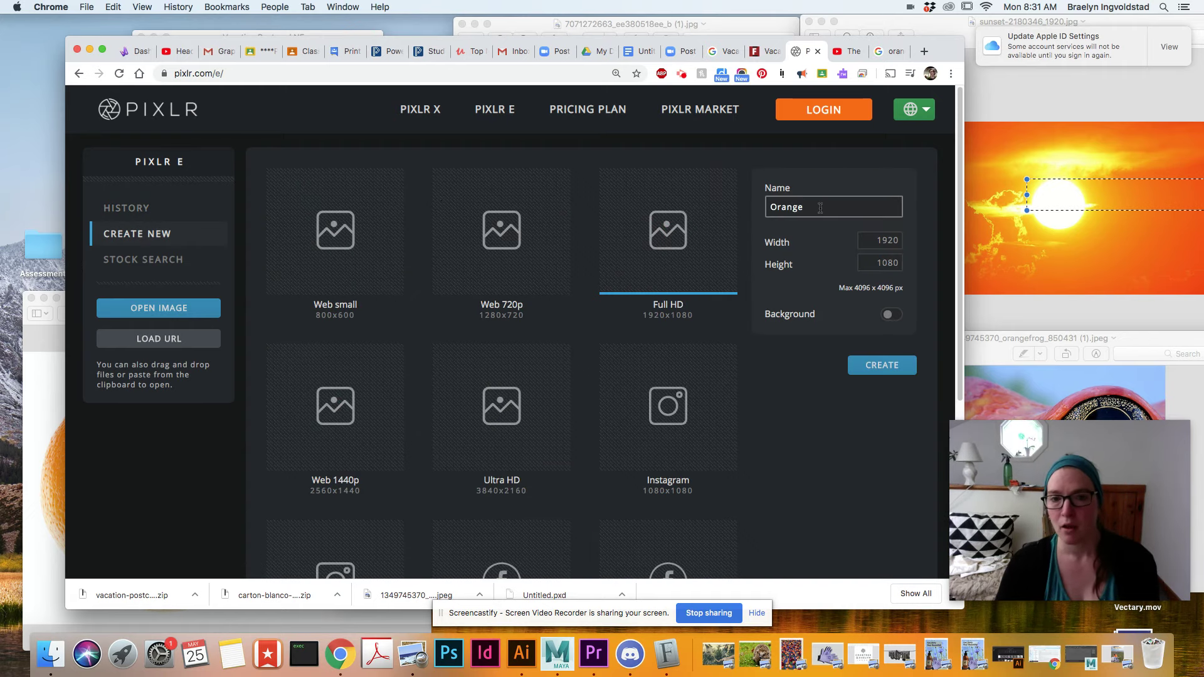
click(826, 207)
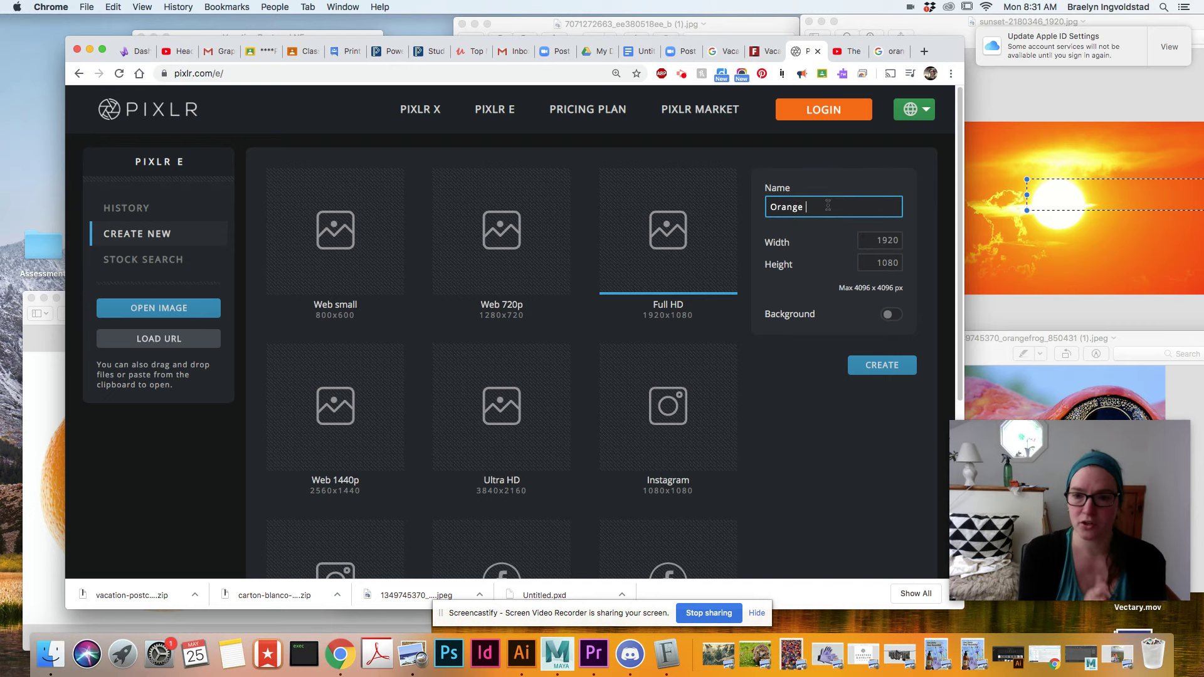
text(Cover)
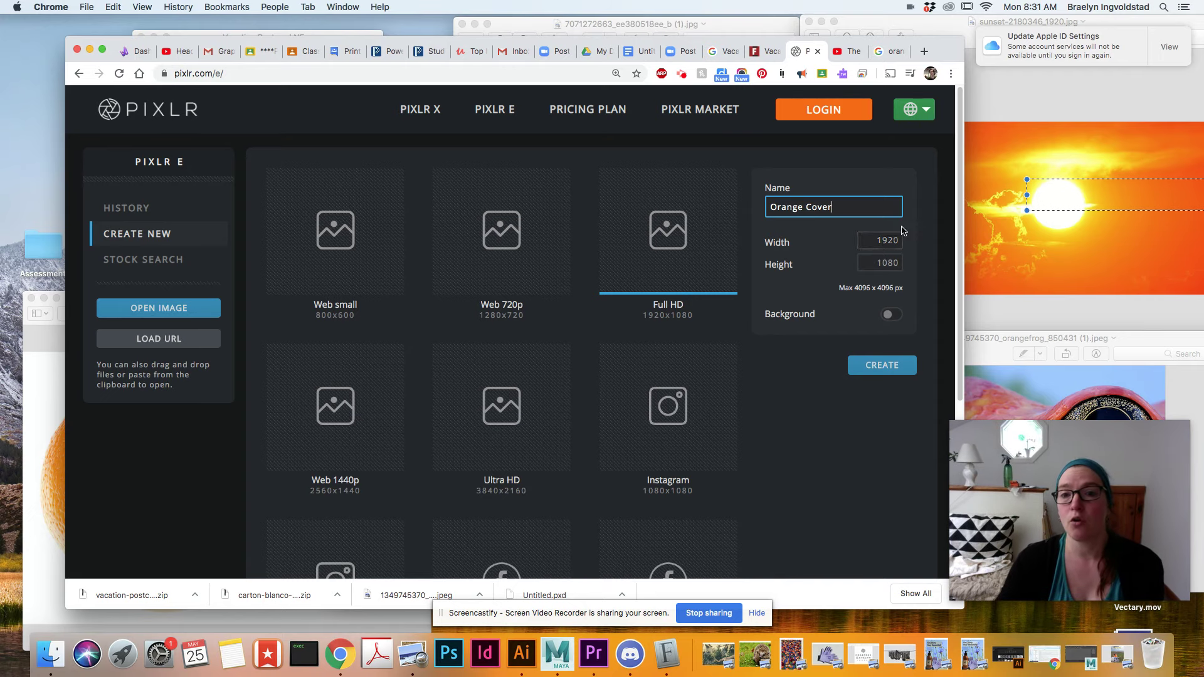
- Set the new document's width to 1080 px and create the square canvas
drag(902, 240, 844, 238)
text(10)
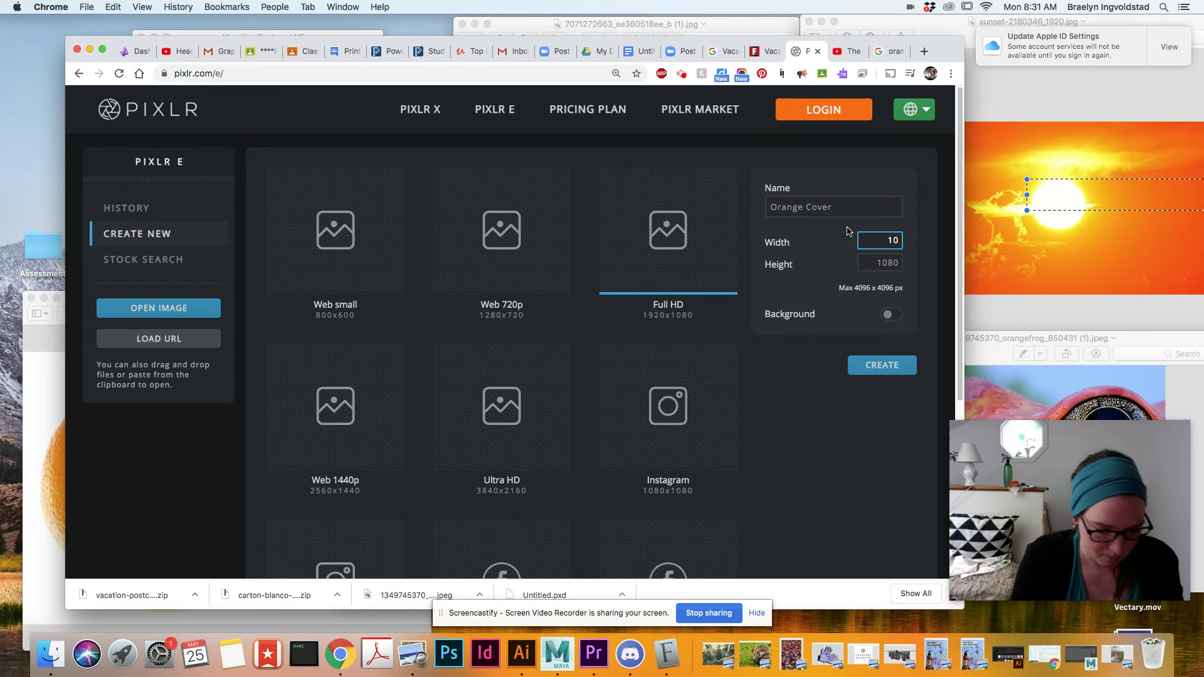
text(80)
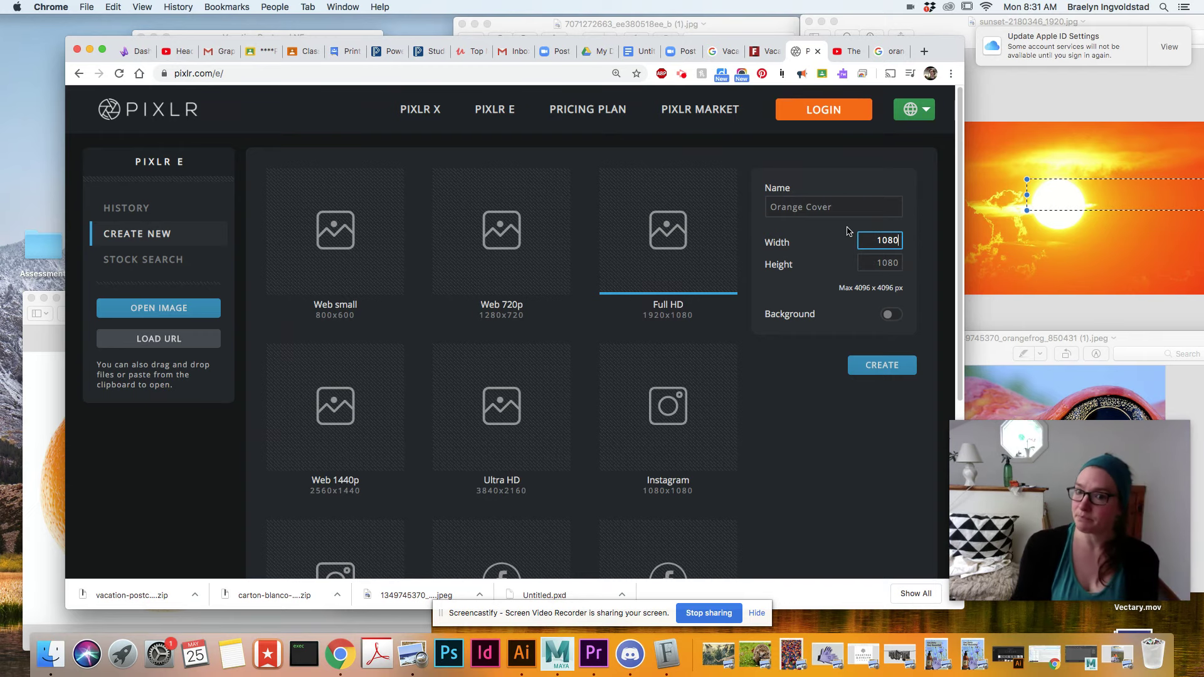
click(875, 370)
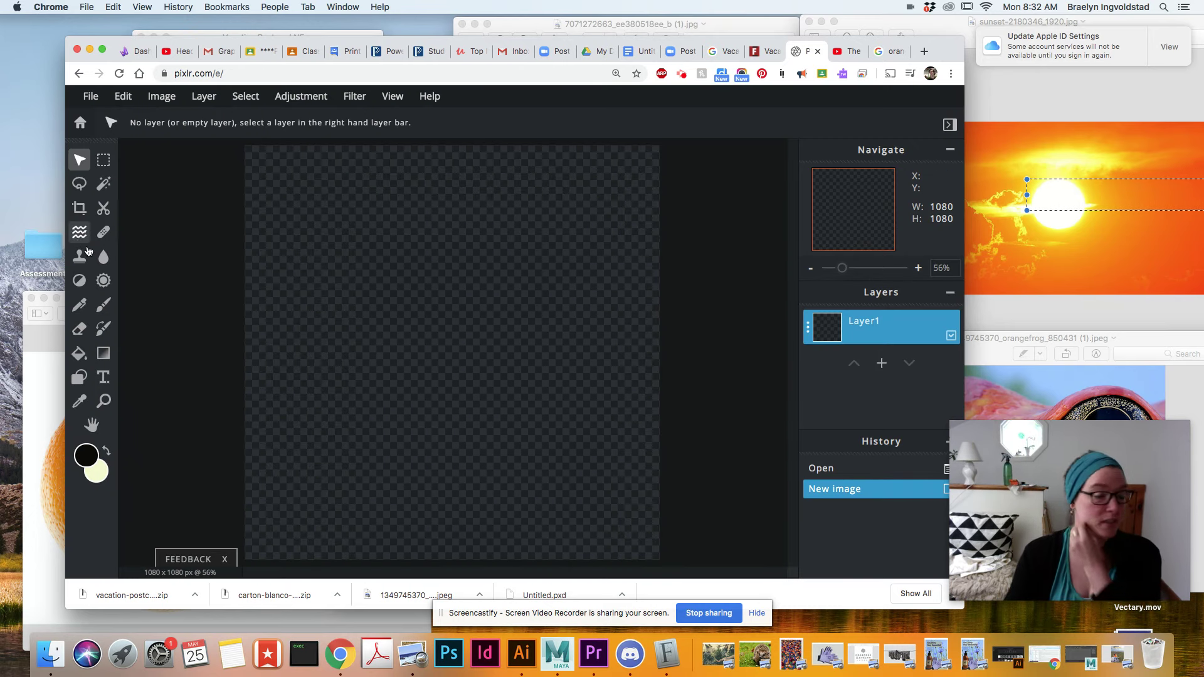
- Apply the Crop tool to the full canvas without altering its bounds
click(76, 212)
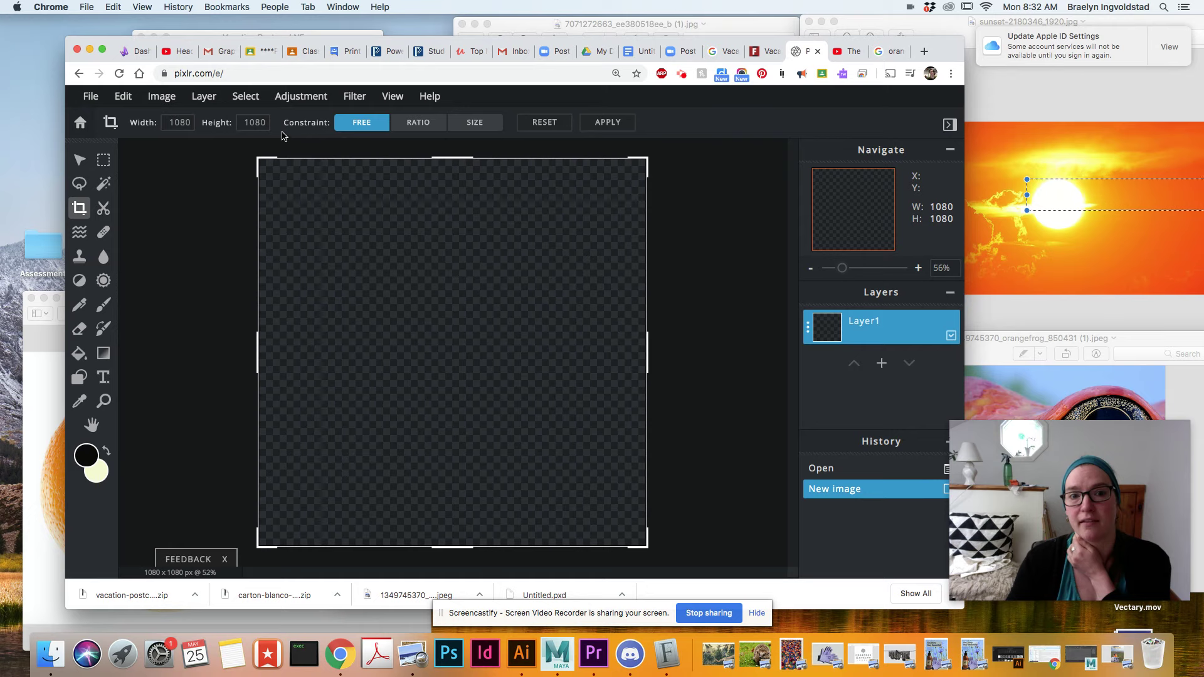
click(610, 123)
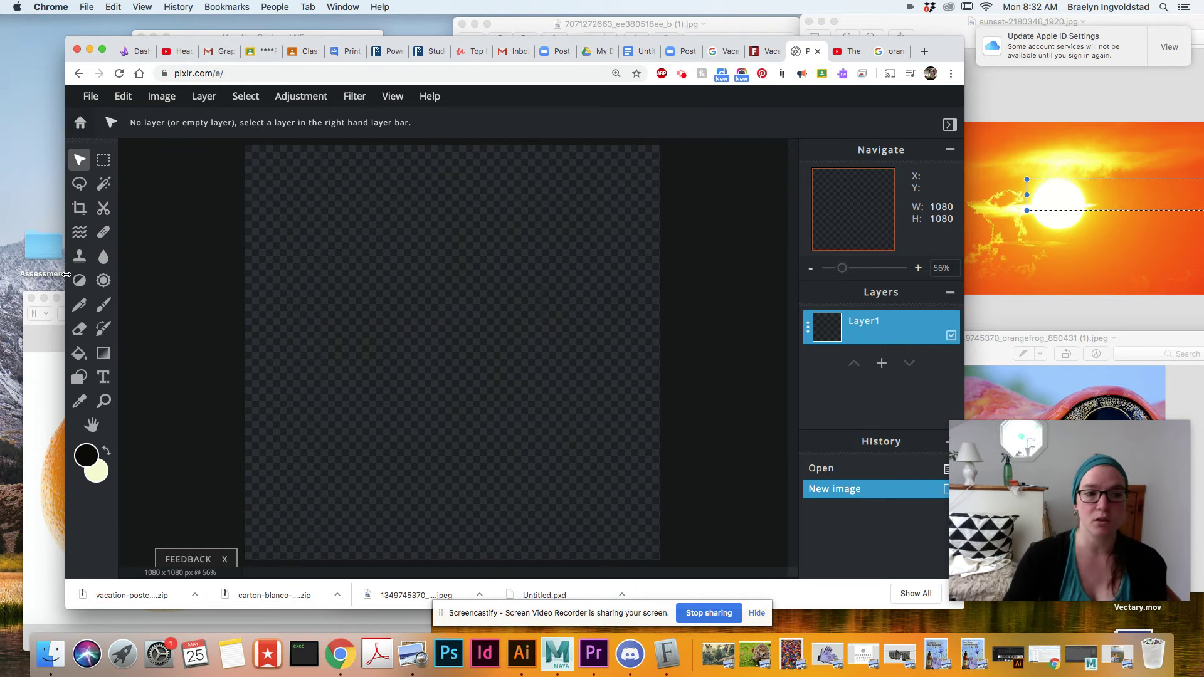
- Add the five images from Sky_cloudy (1).JPG through stockvault-vibrant-orange133221.jpg in Downloads as image layers
click(882, 364)
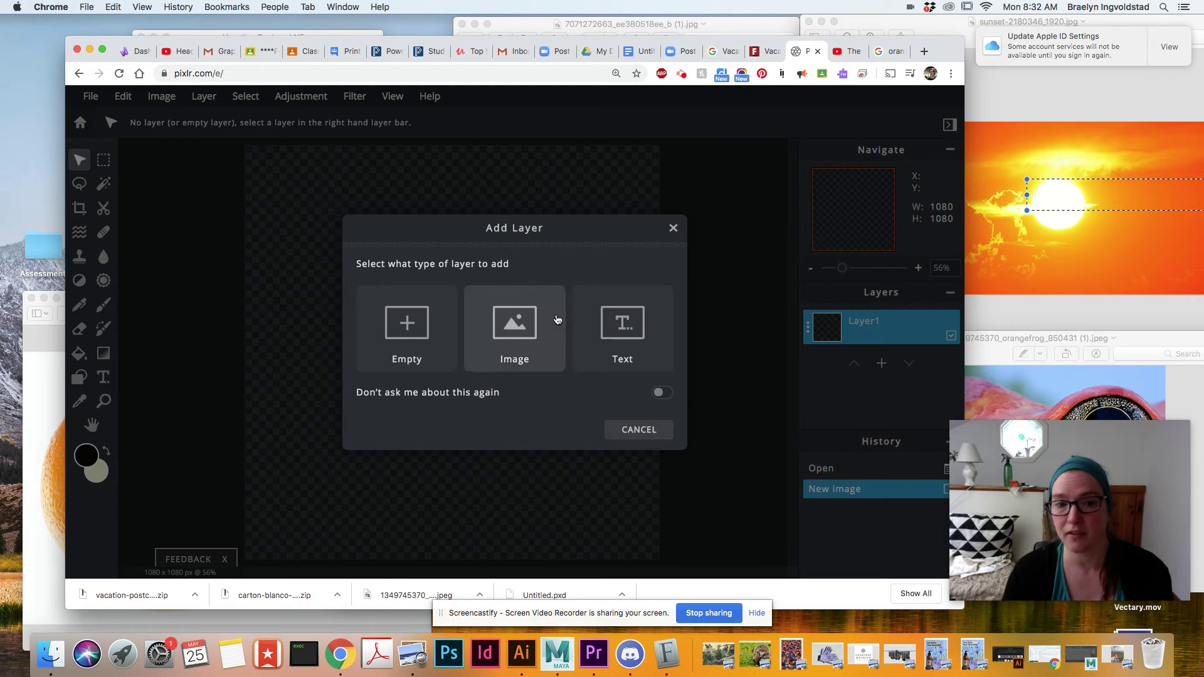
click(517, 329)
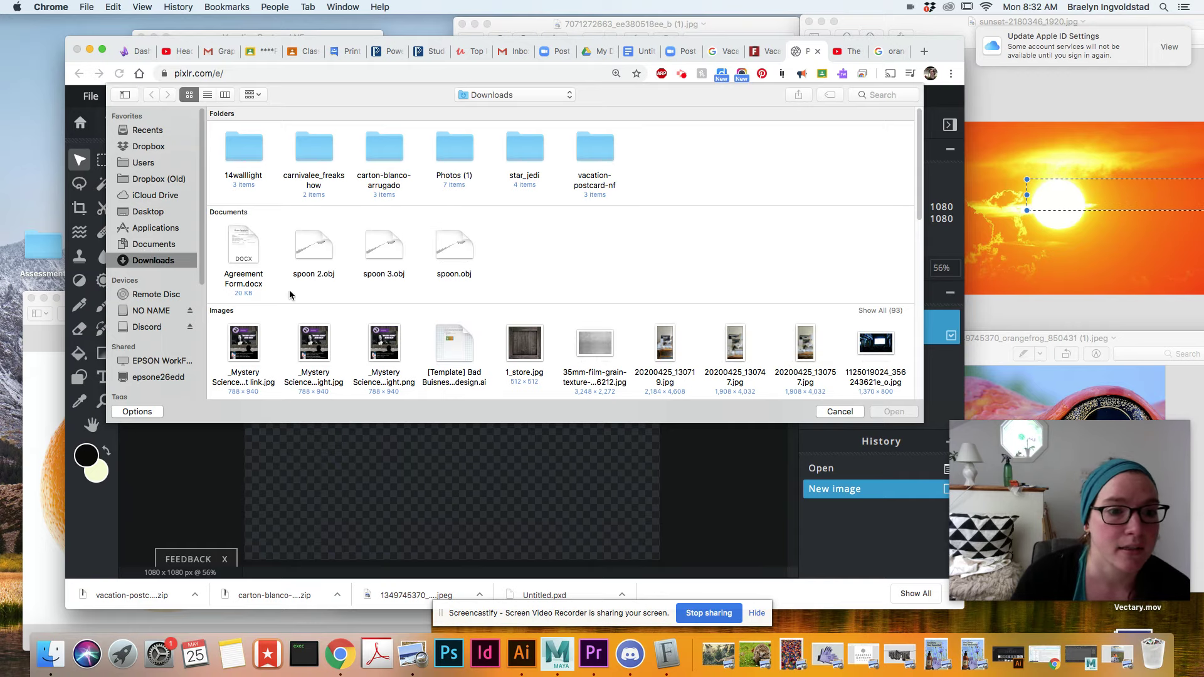
scroll(291, 295, down, 8)
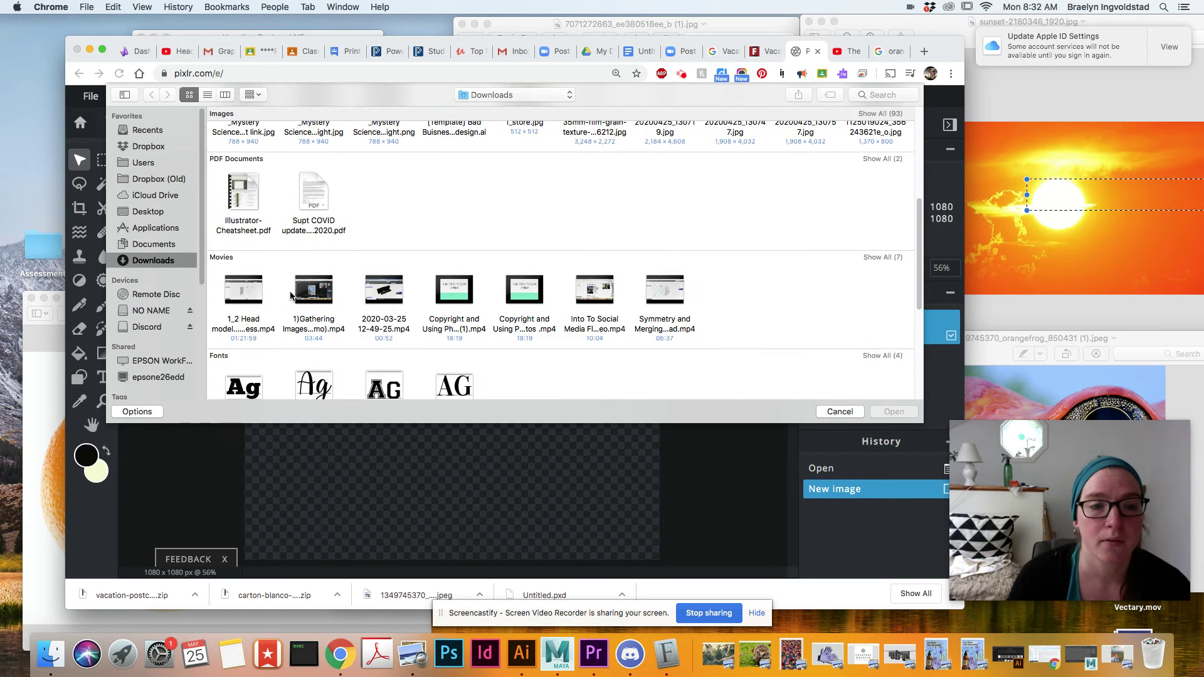
scroll(290, 295, up, 8)
click(207, 94)
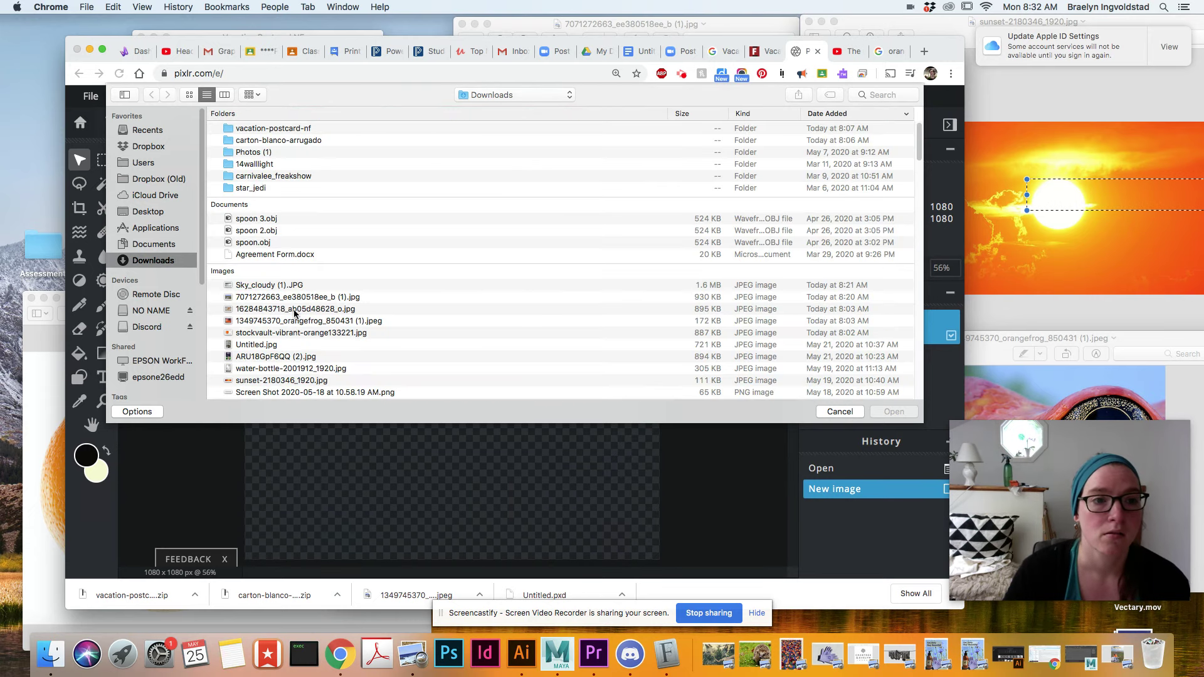
click(259, 286)
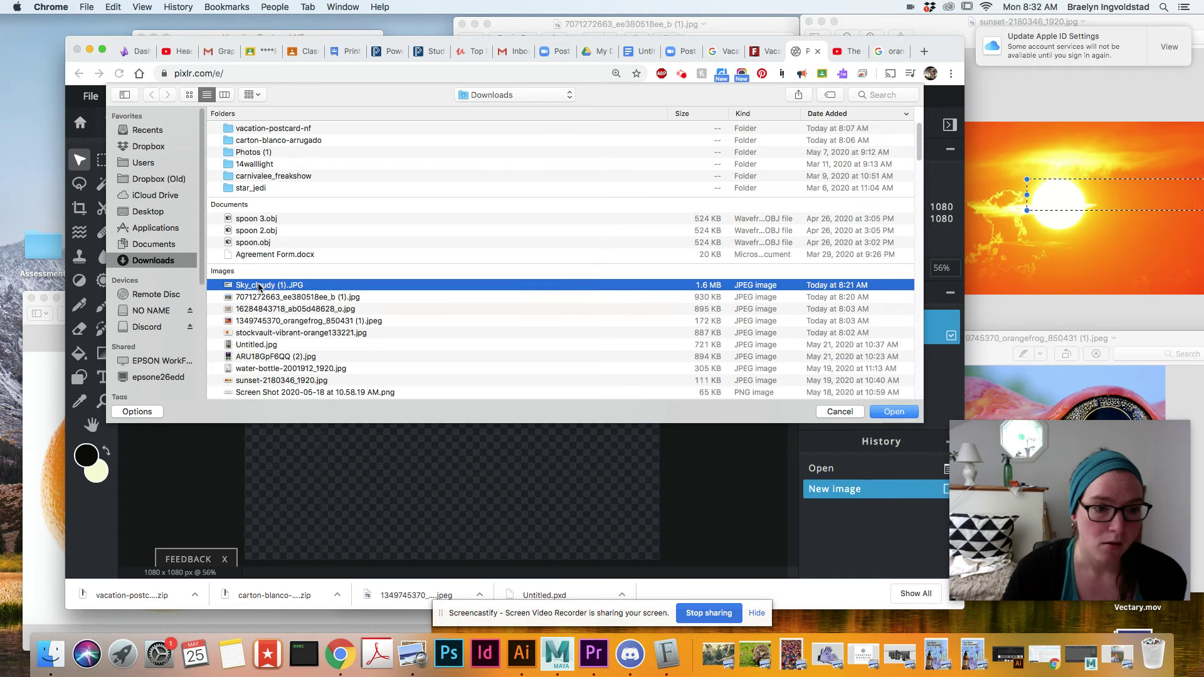
shift+click(258, 333)
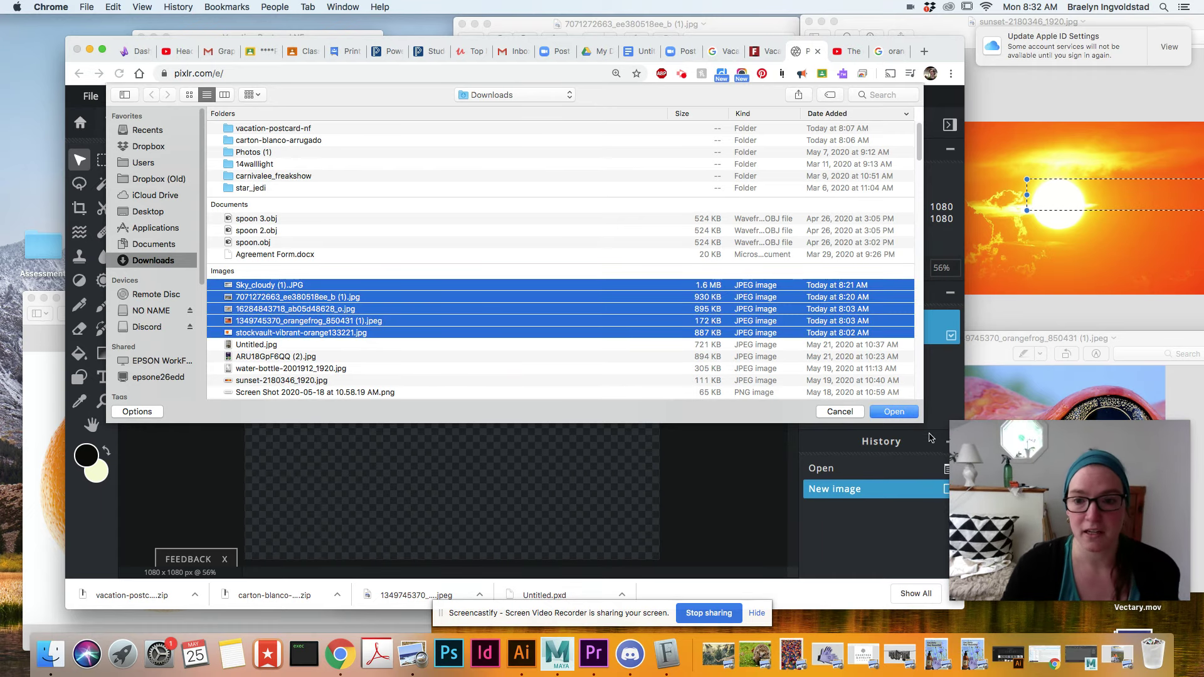
click(894, 413)
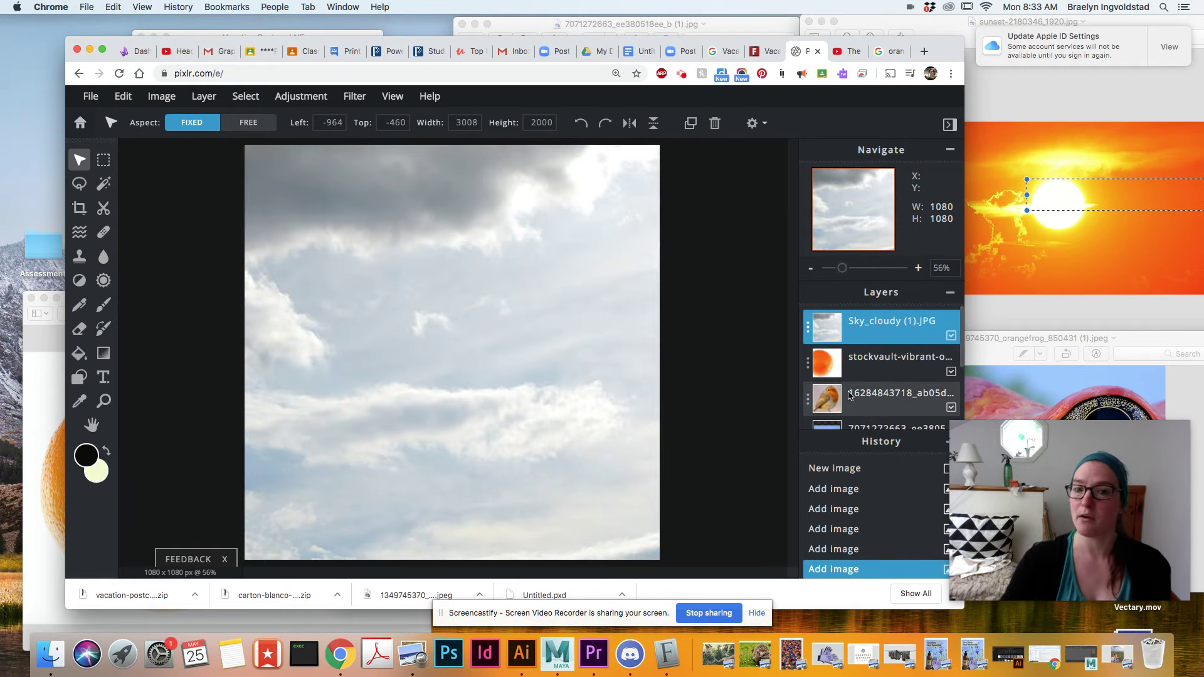
- Look through the stack of imported image layers
scroll(849, 394, down, 3)
scroll(849, 393, up, 3)
scroll(847, 392, down, 3)
scroll(846, 392, up, 3)
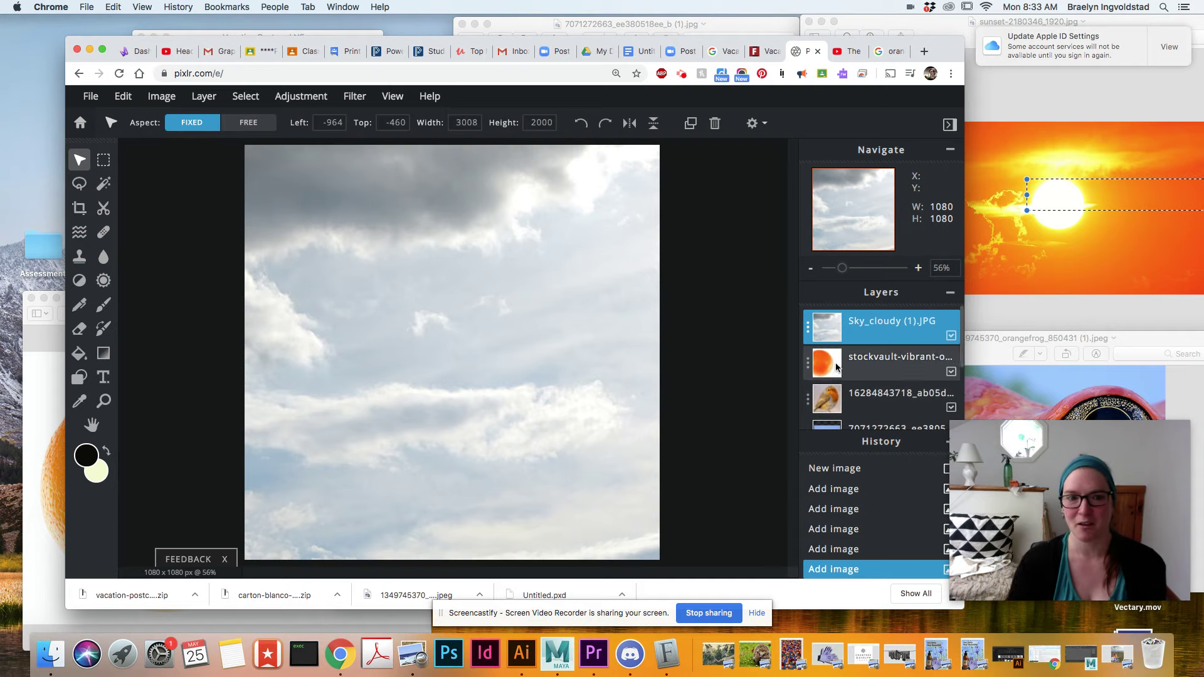
- Try zooming the canvas out and in, including with the Zoom tool's Plus and Minus modes
scroll(479, 315, down, 3)
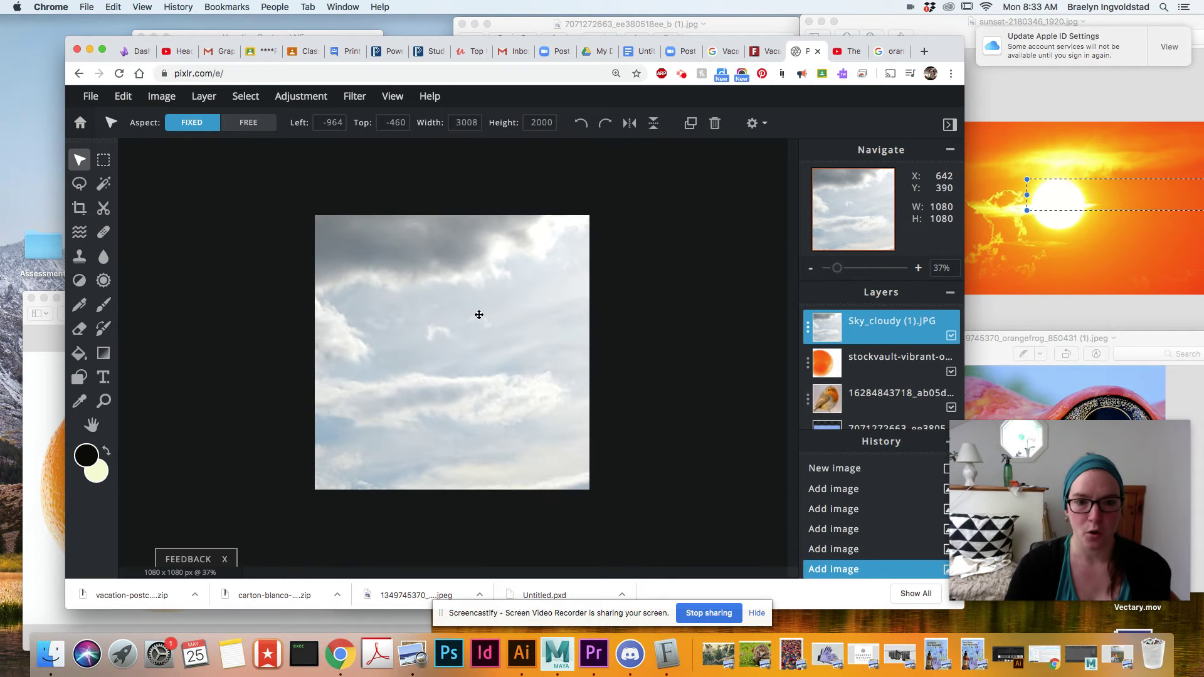
scroll(479, 315, down, 3)
scroll(478, 314, up, 2)
scroll(478, 314, down, 3)
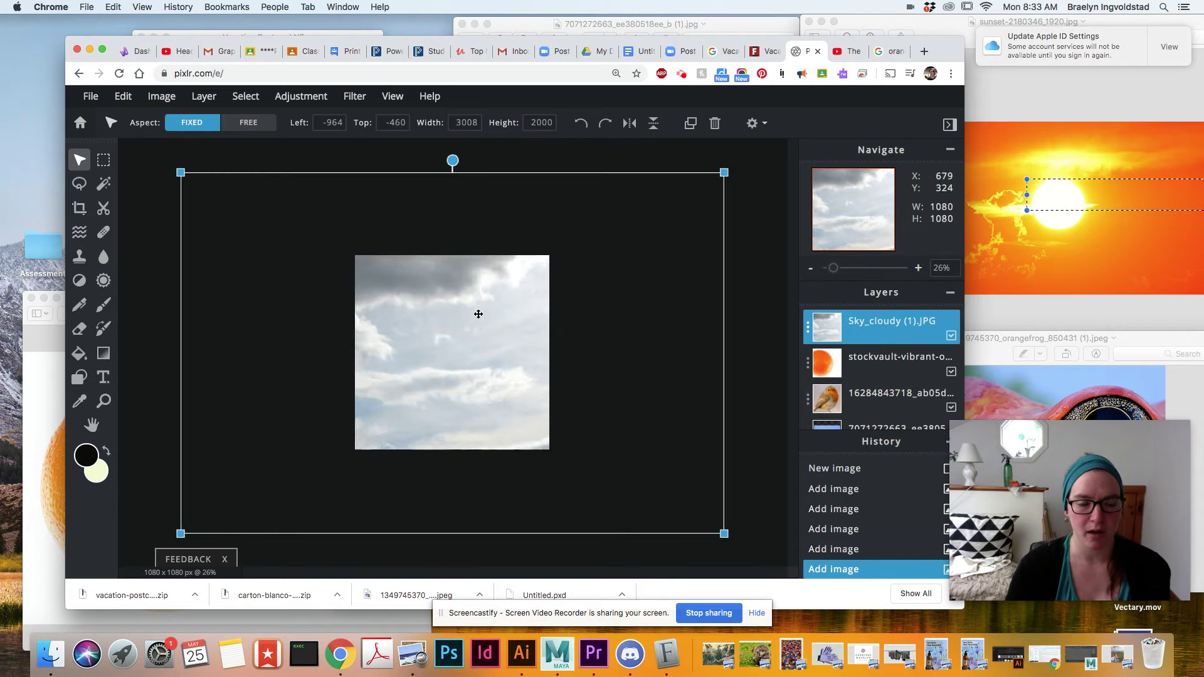
click(104, 402)
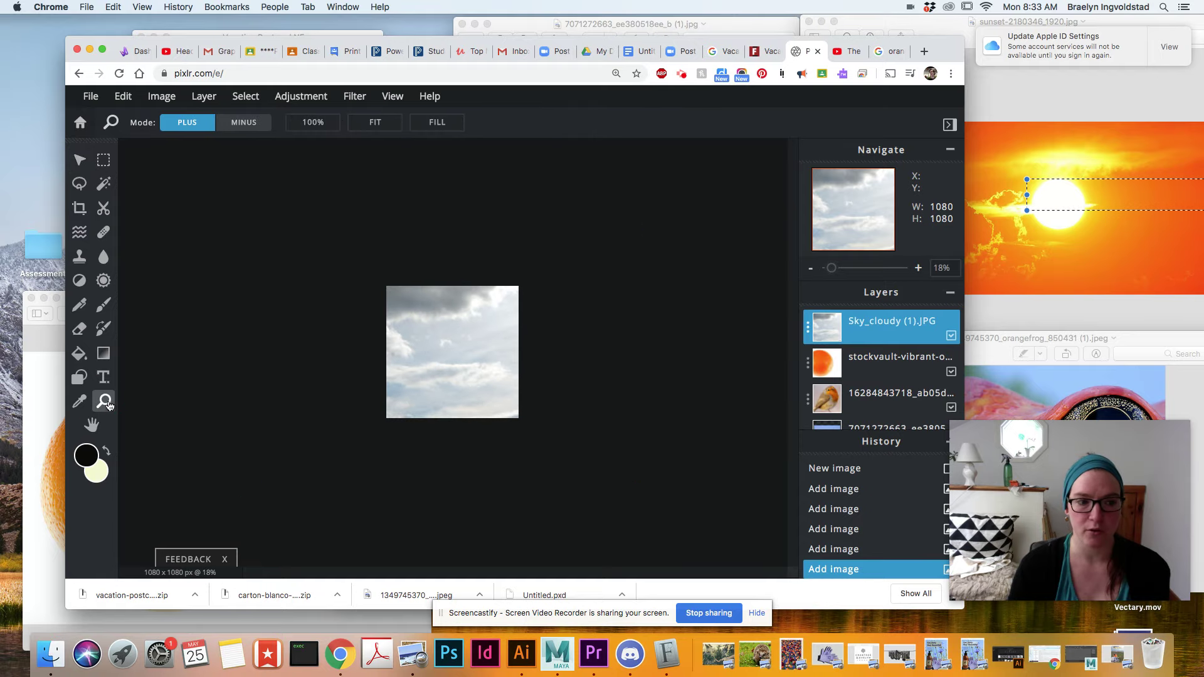
click(467, 374)
click(466, 370)
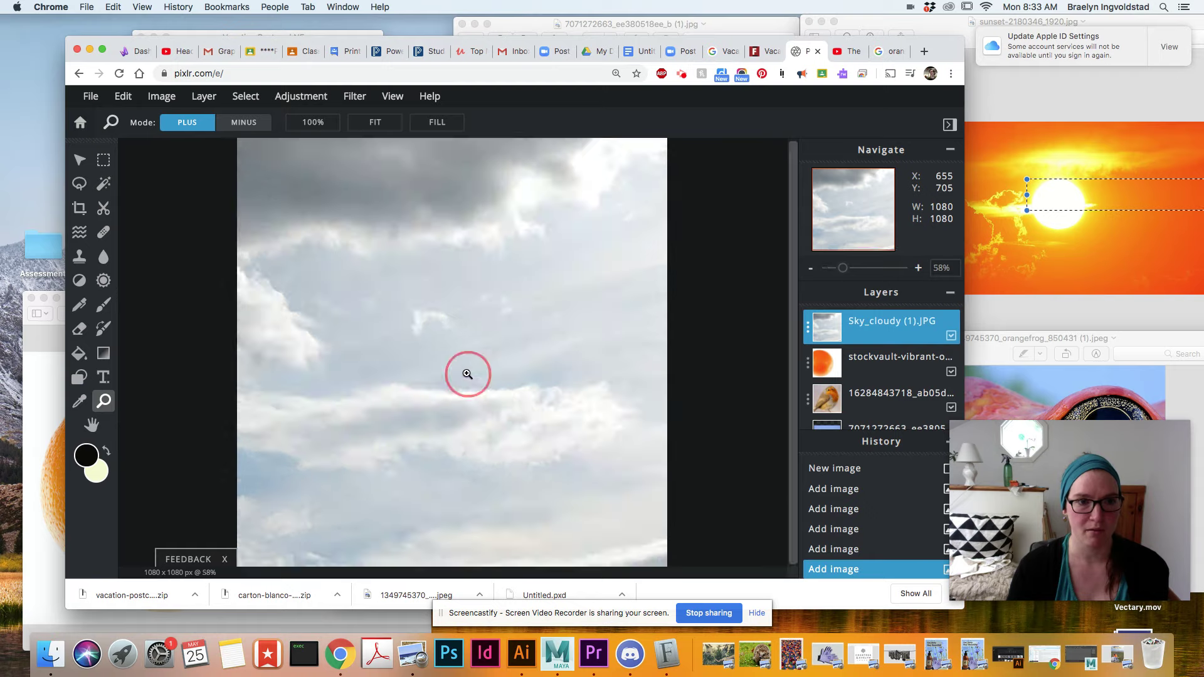
click(243, 122)
click(432, 308)
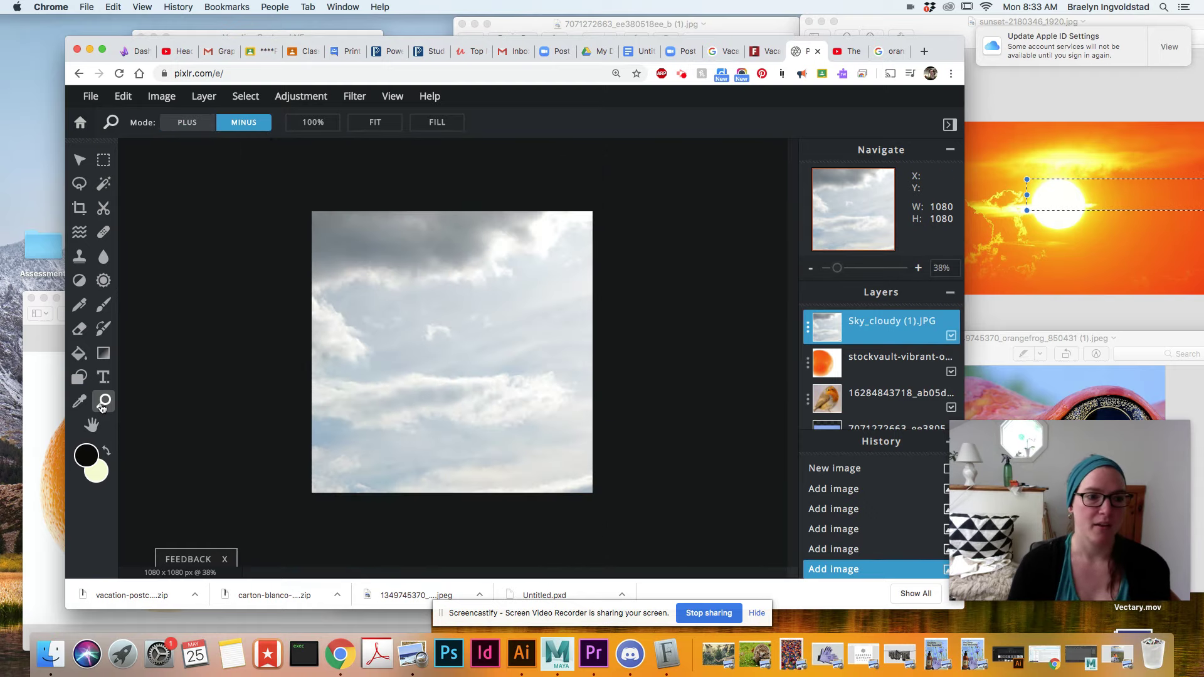
scroll(215, 331, up, 2)
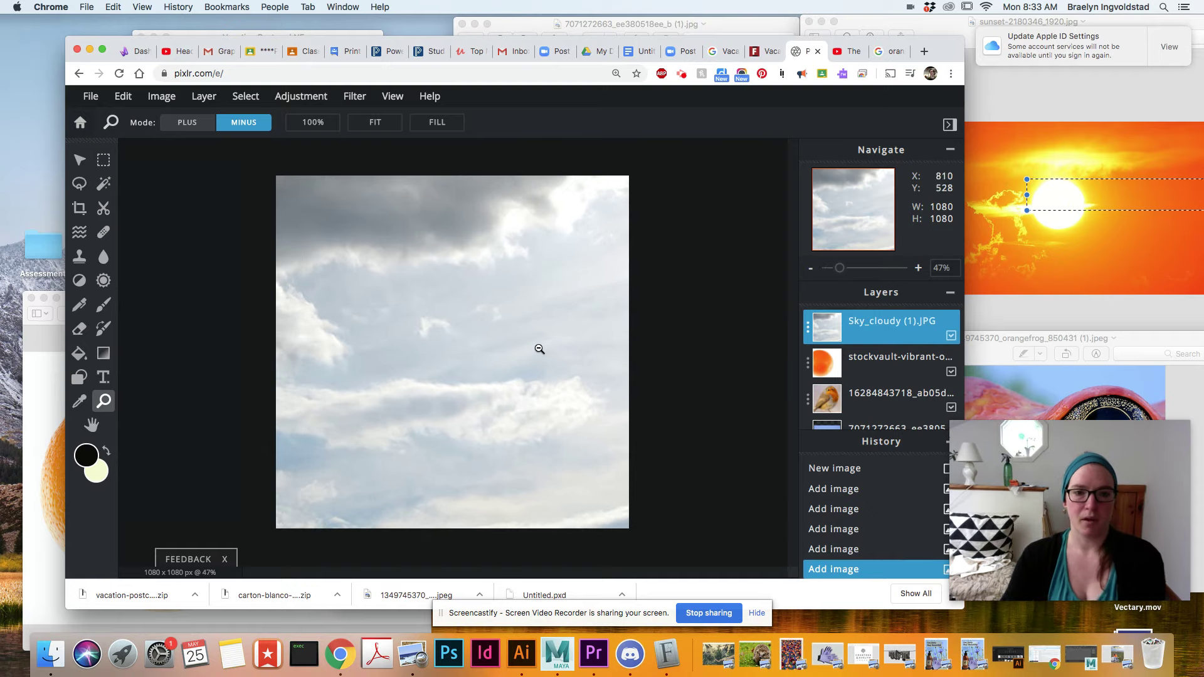
- Scale the Sky_cloudy (1).JPG layer to about 1312 x 872 with fixed aspect and center it against the canvas's upper edge
click(79, 160)
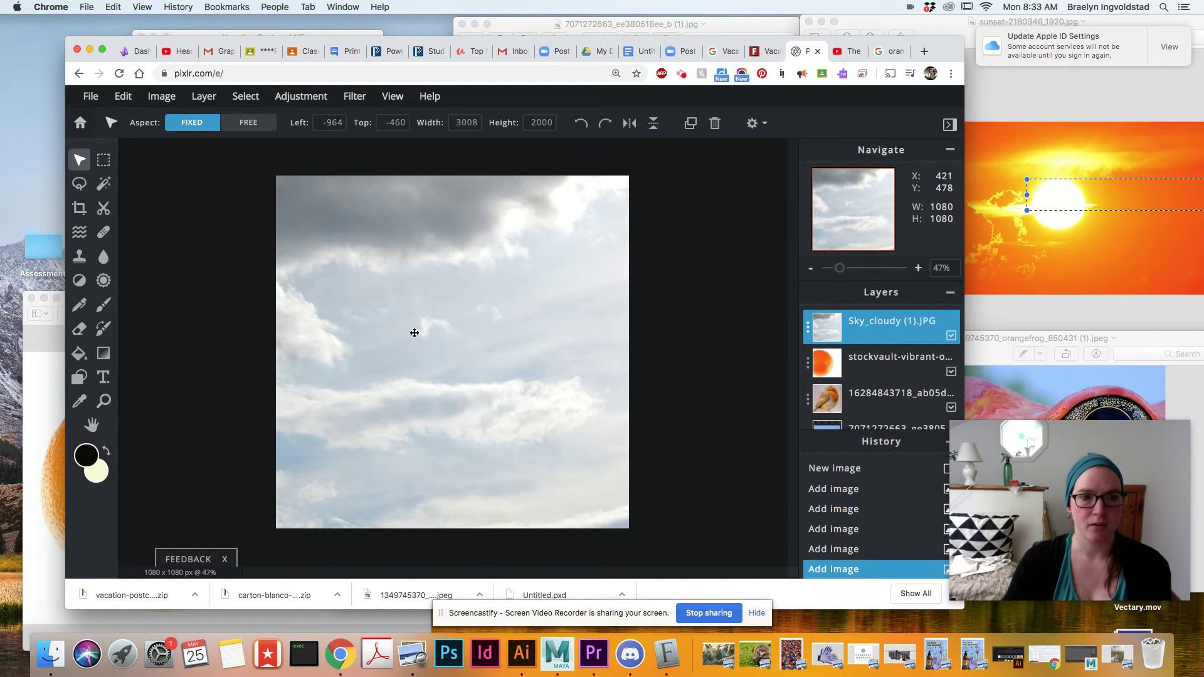
click(479, 385)
click(480, 373)
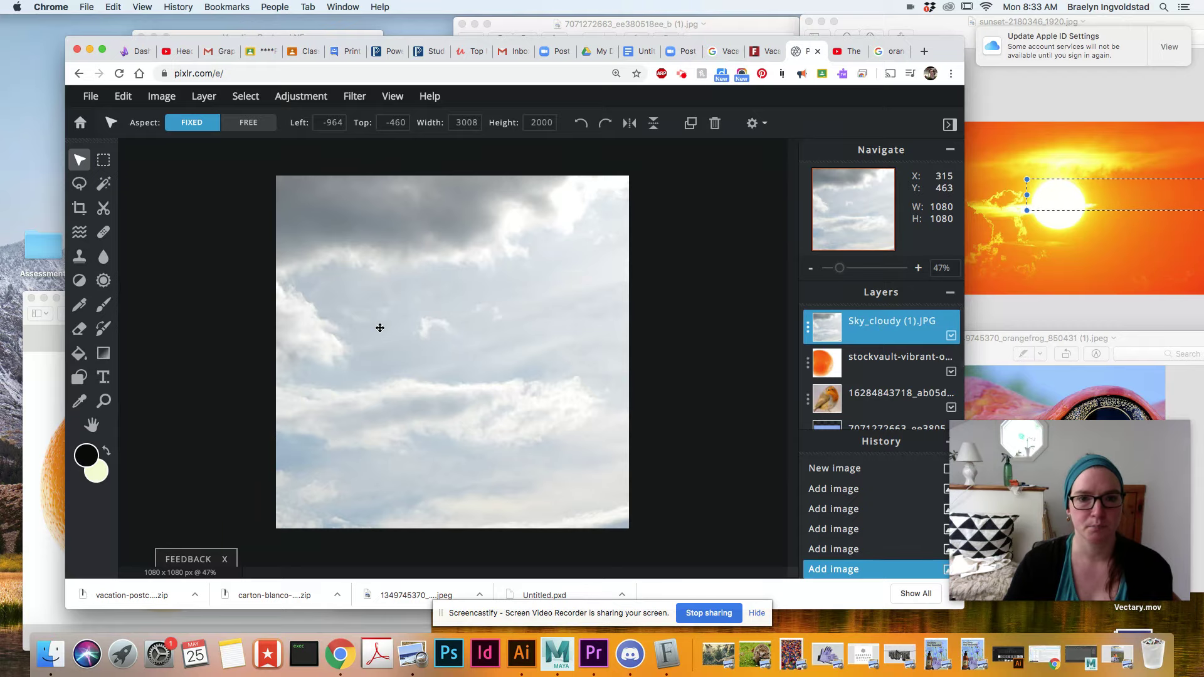
scroll(360, 325, down, 3)
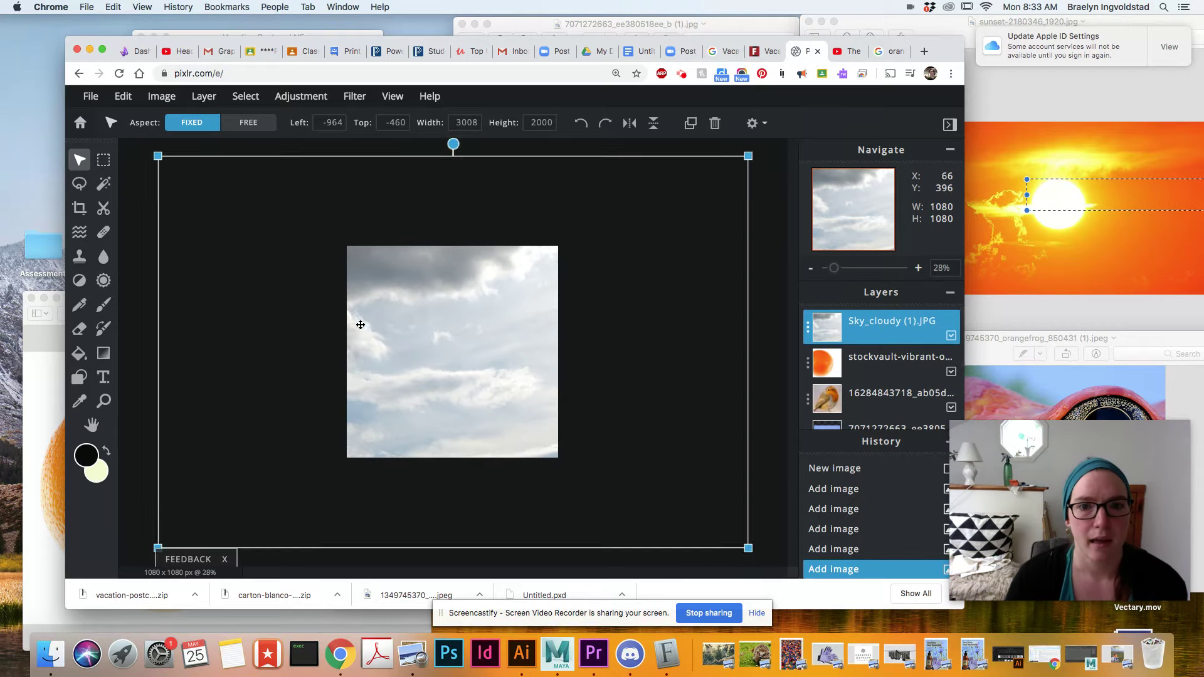
scroll(360, 324, down, 1)
scroll(583, 198, down, 1)
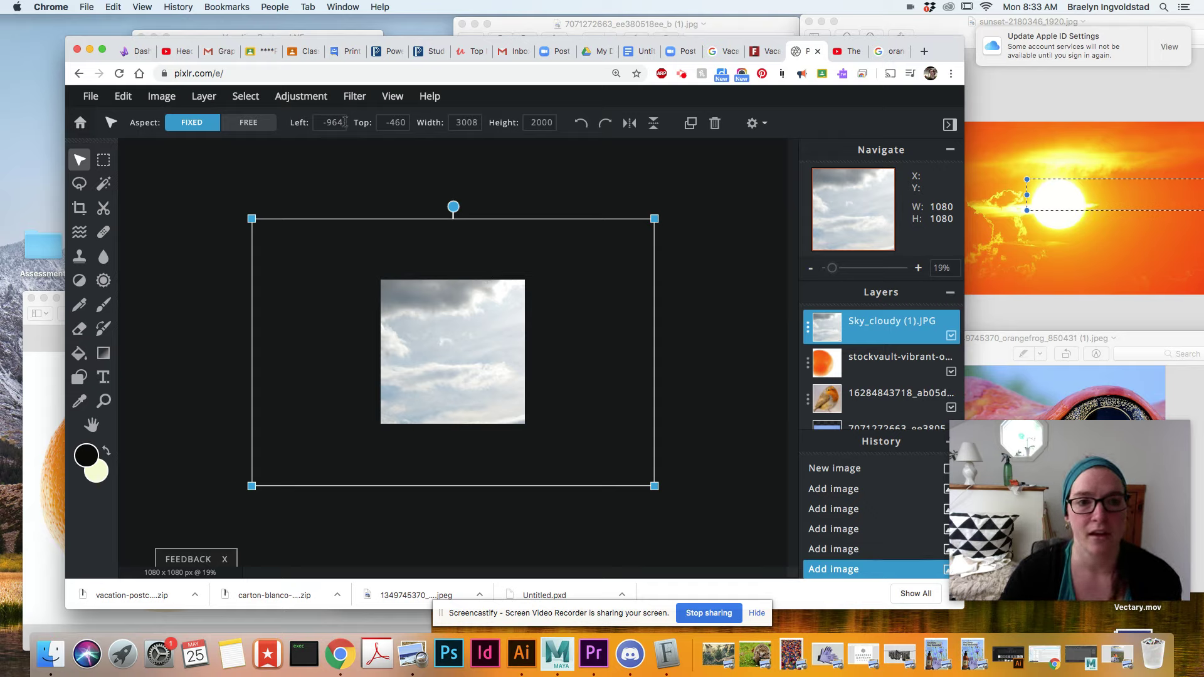
click(452, 123)
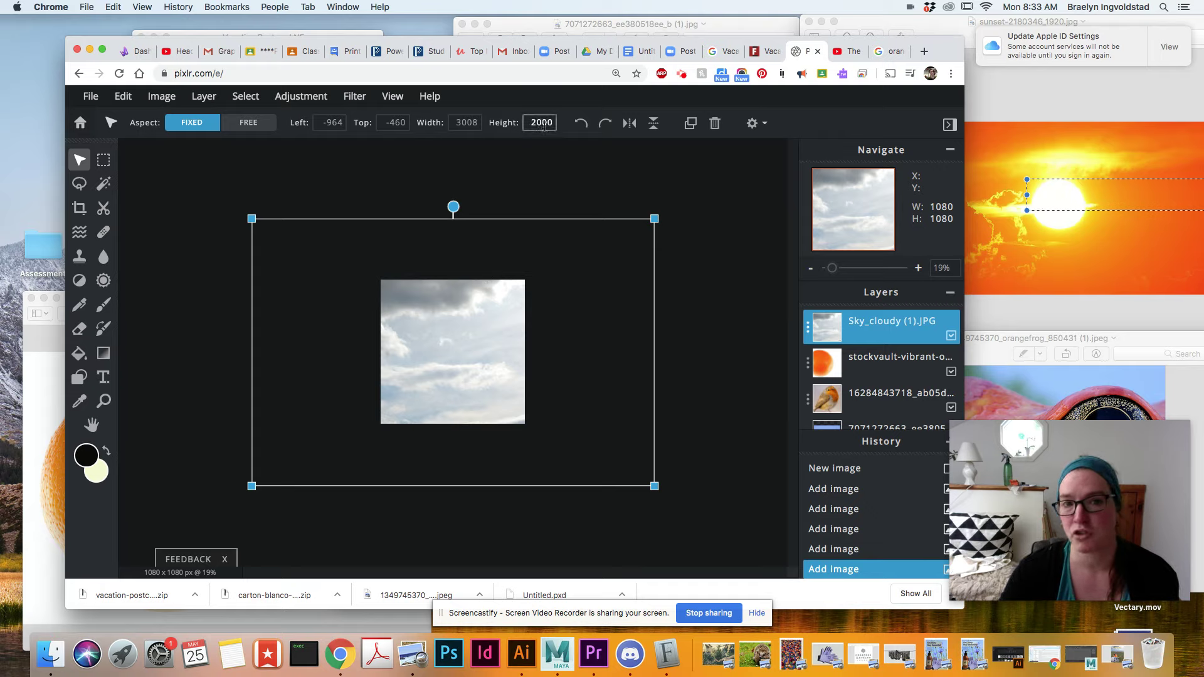
click(504, 148)
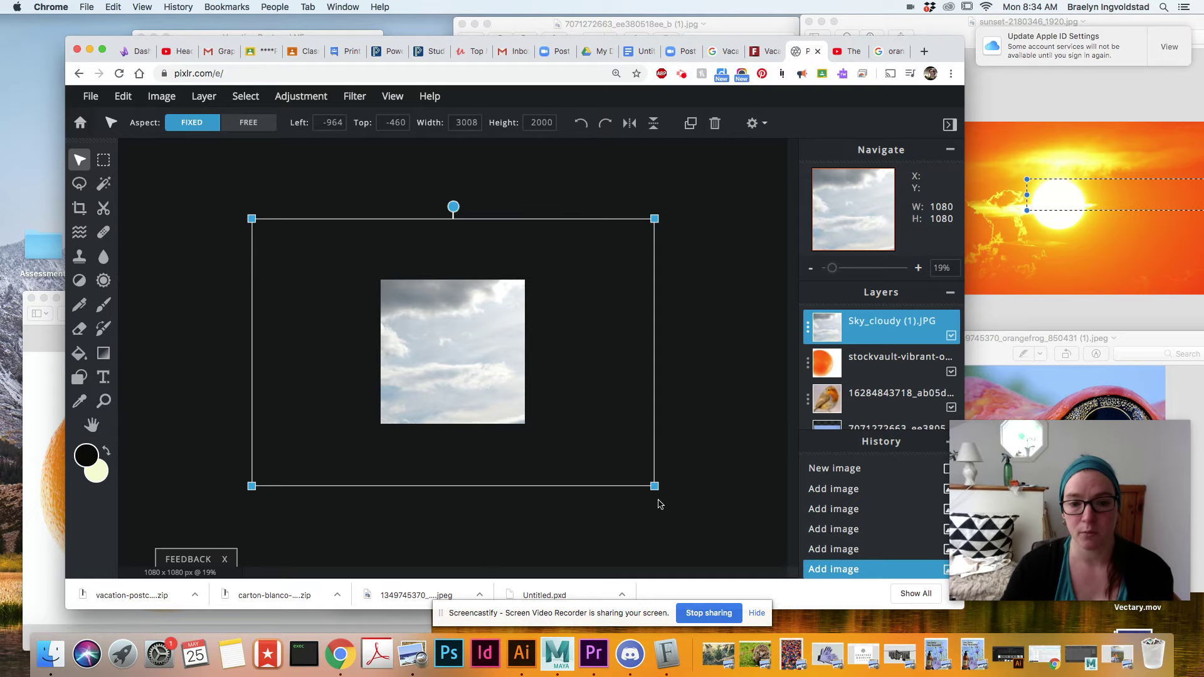
drag(654, 486, 432, 339)
drag(280, 285, 404, 352)
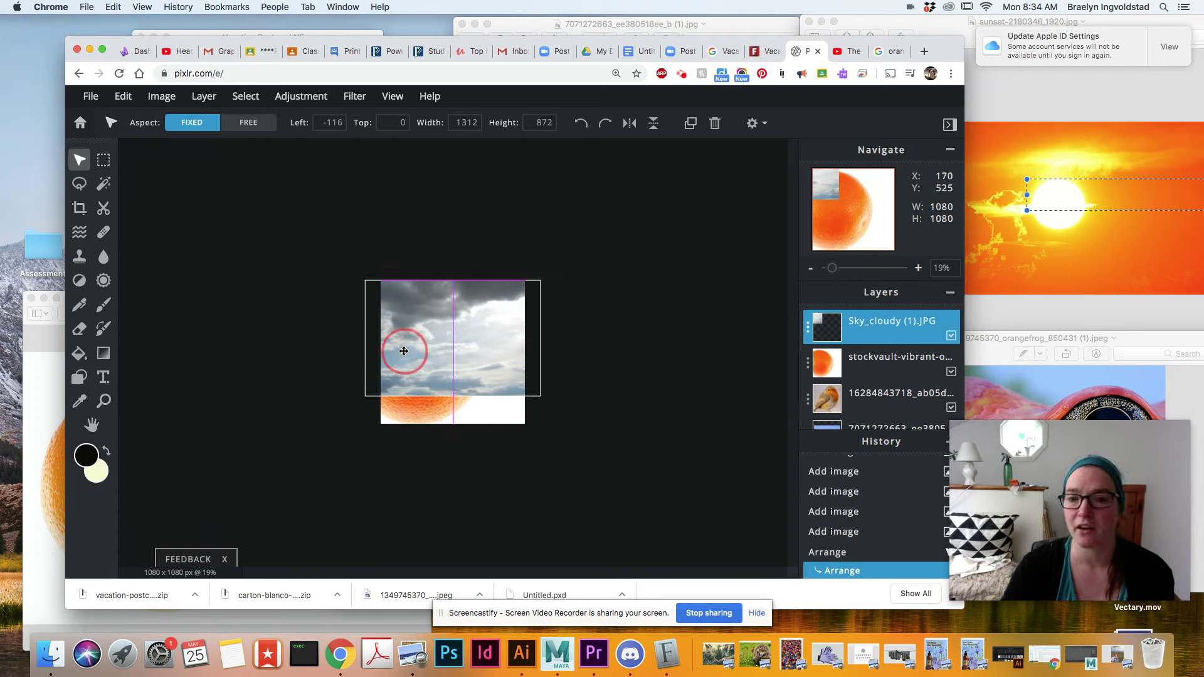
drag(404, 352, 404, 352)
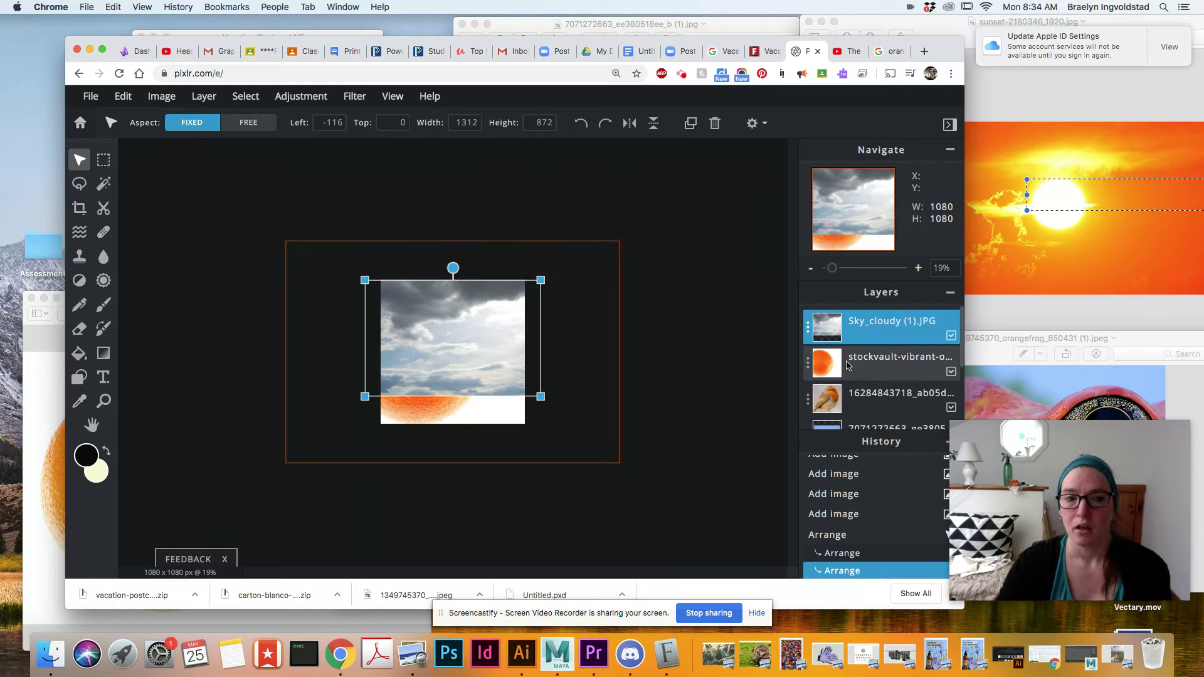
- Hide the sky layer and shrink the orange layer to about 1279 x 853, with the whole orange inside the canvas
click(951, 338)
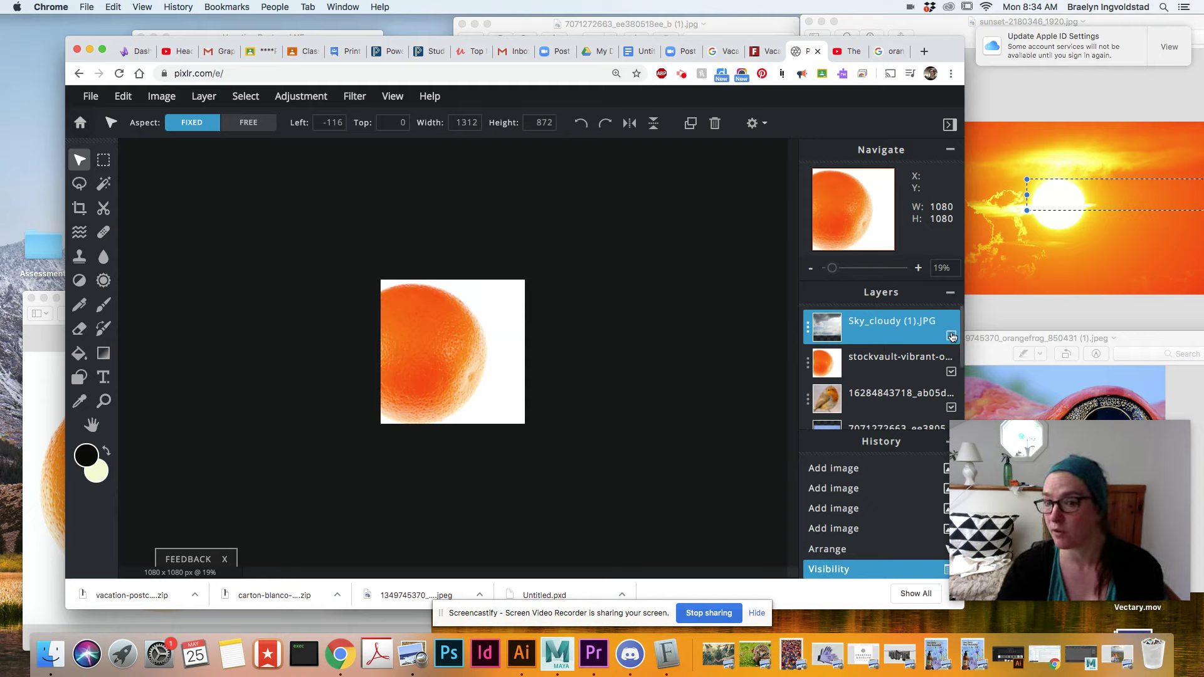
click(424, 356)
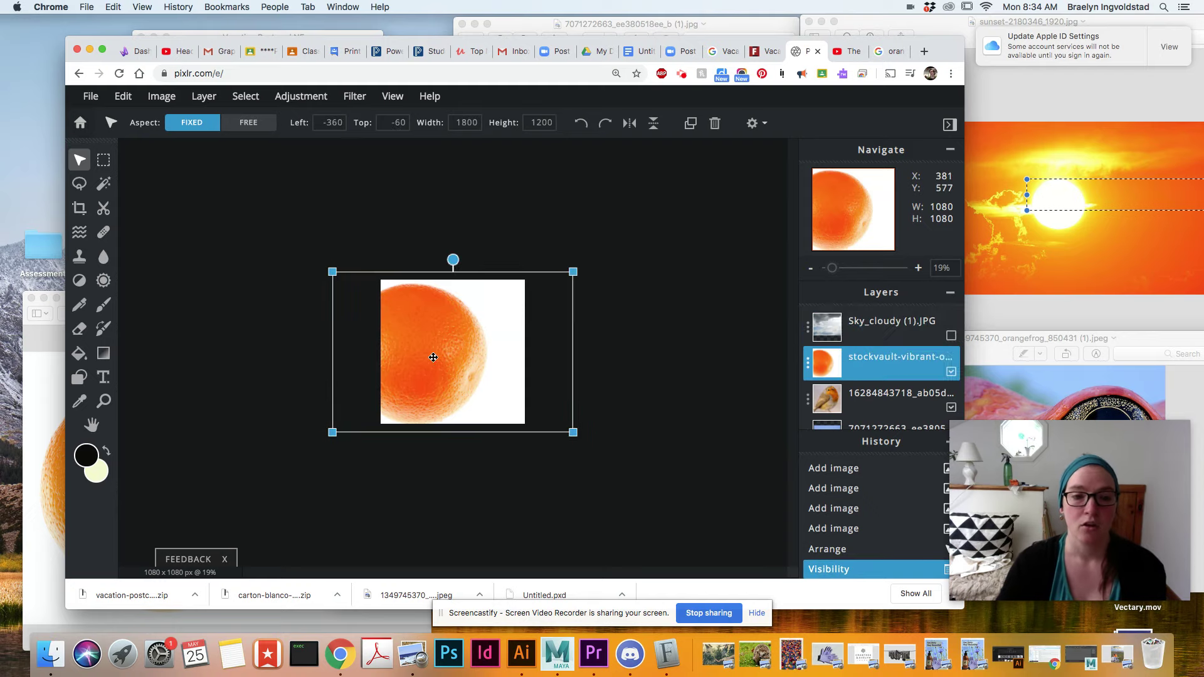
mouse_move(573, 432)
mouse_down()
mouse_move(483, 376)
mouse_move(556, 417)
mouse_up()
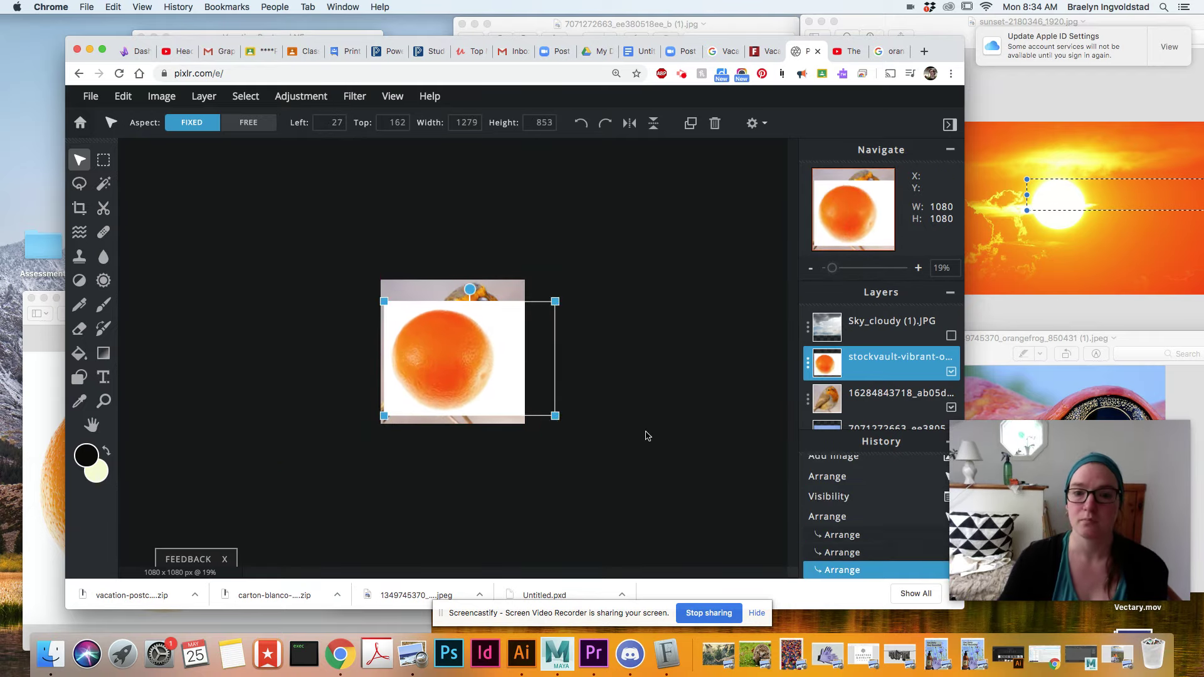
- Hide the orange layer and shrink the bird layer to about 1567 x 1045, fitting the whole bird within the canvas
click(951, 373)
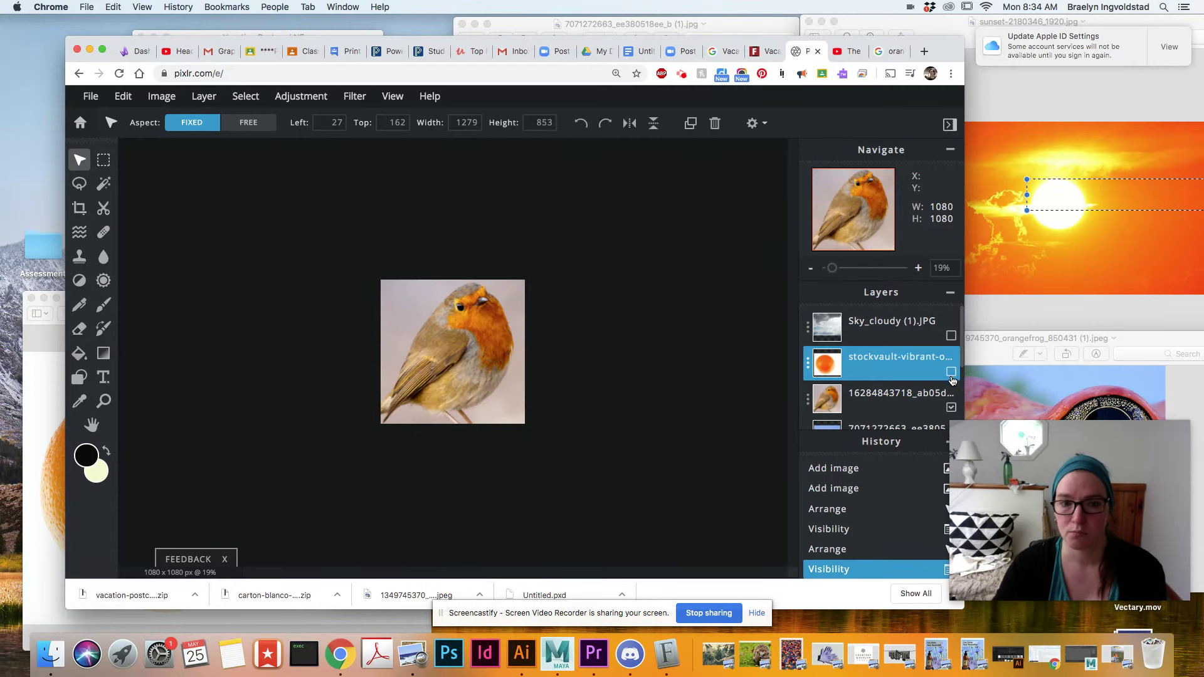
click(451, 370)
drag(621, 463, 508, 369)
drag(449, 340, 511, 370)
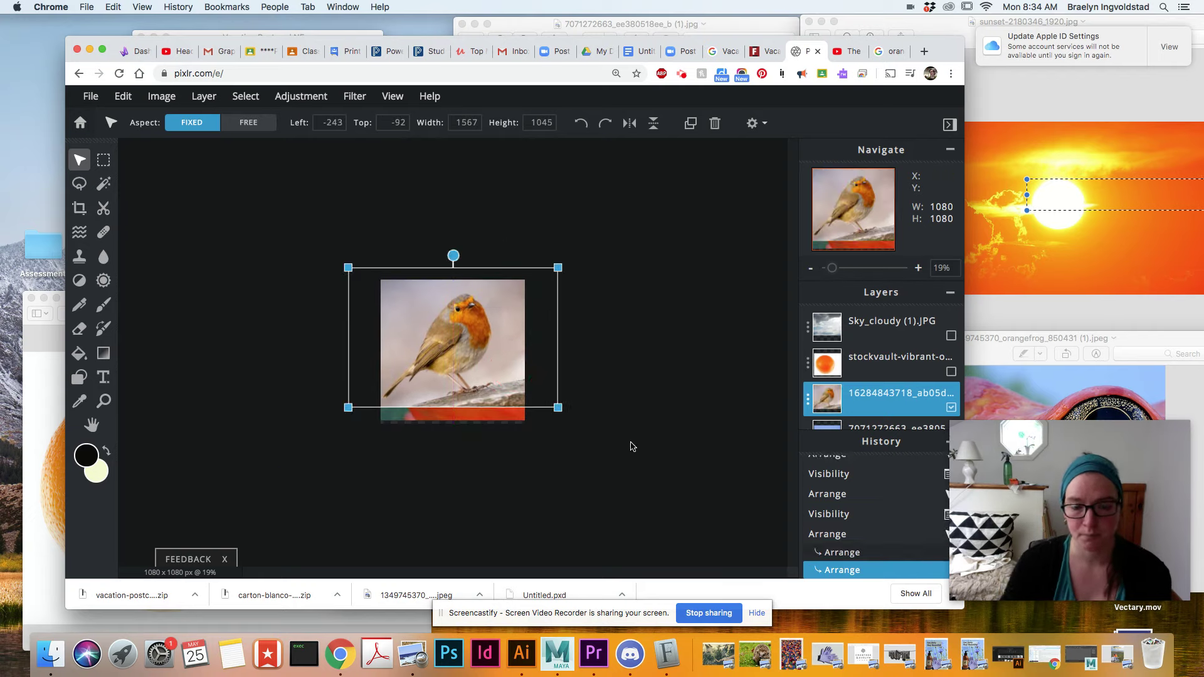
- Hide the bird layer and fit the field layer, about 1127 x 845, to the canvas's lower-left corner
click(952, 408)
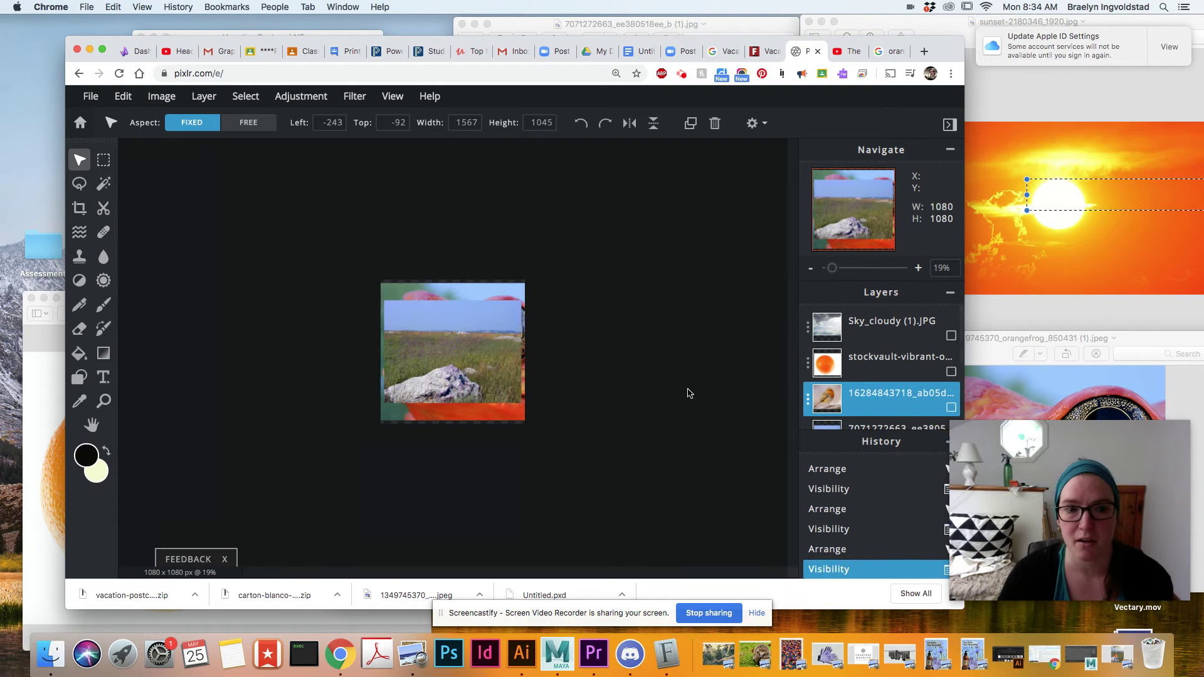
click(446, 363)
mouse_move(521, 403)
mouse_down()
mouse_move(538, 415)
mouse_move(498, 408)
mouse_up()
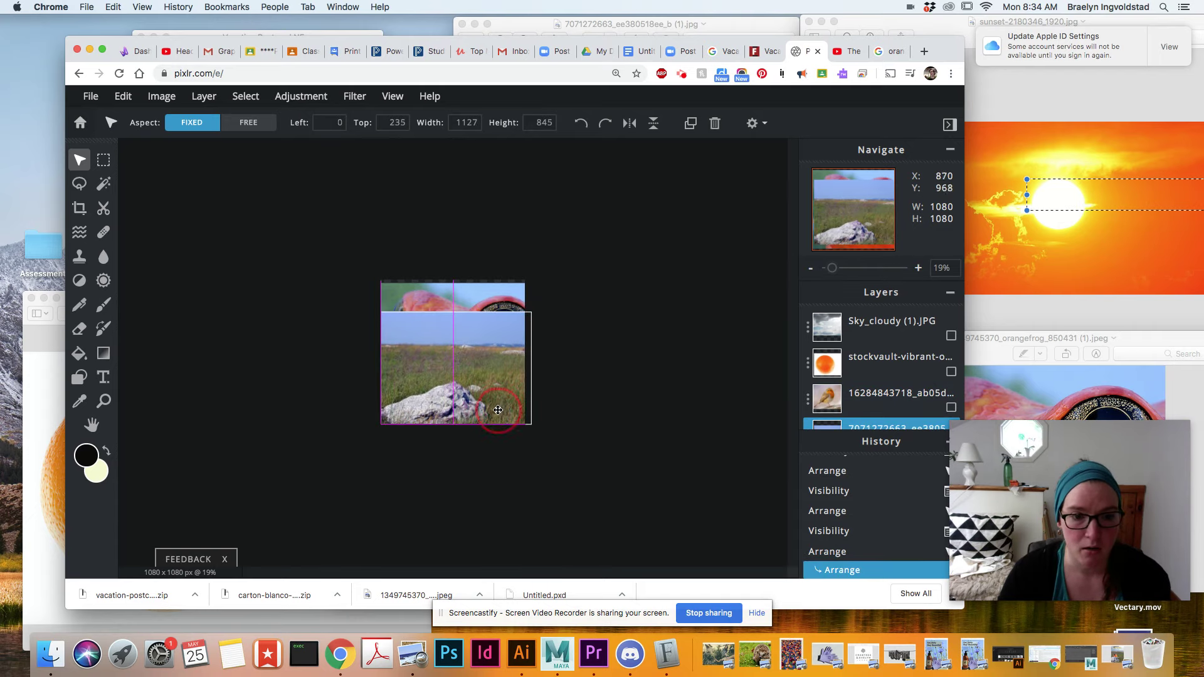
- Hide the field layer and scale the orange frog layer down to about 1069 x 855
scroll(934, 390, down, 2)
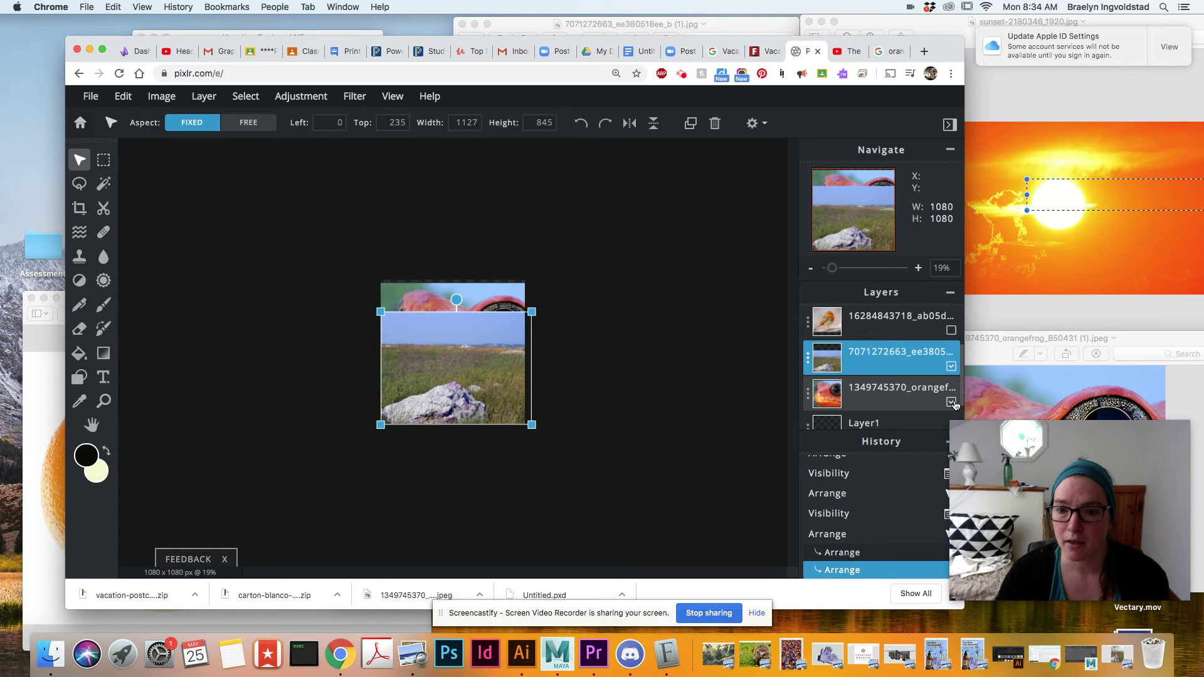
click(951, 367)
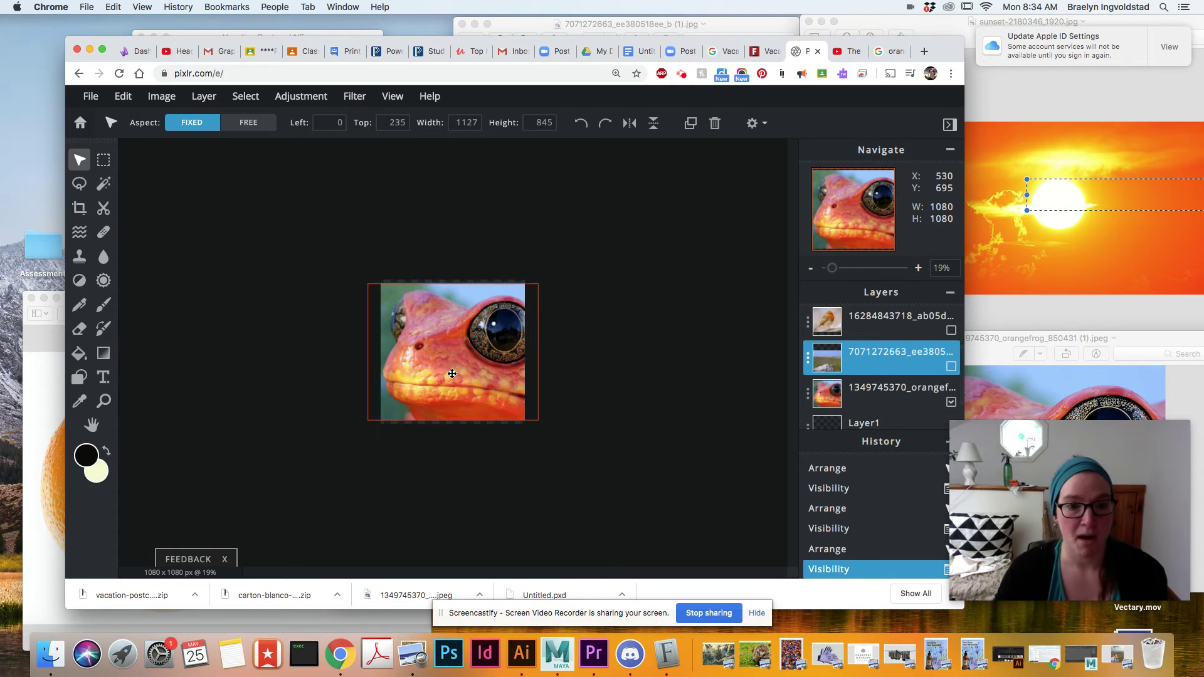
click(442, 356)
drag(539, 425, 510, 398)
scroll(895, 419, down, 2)
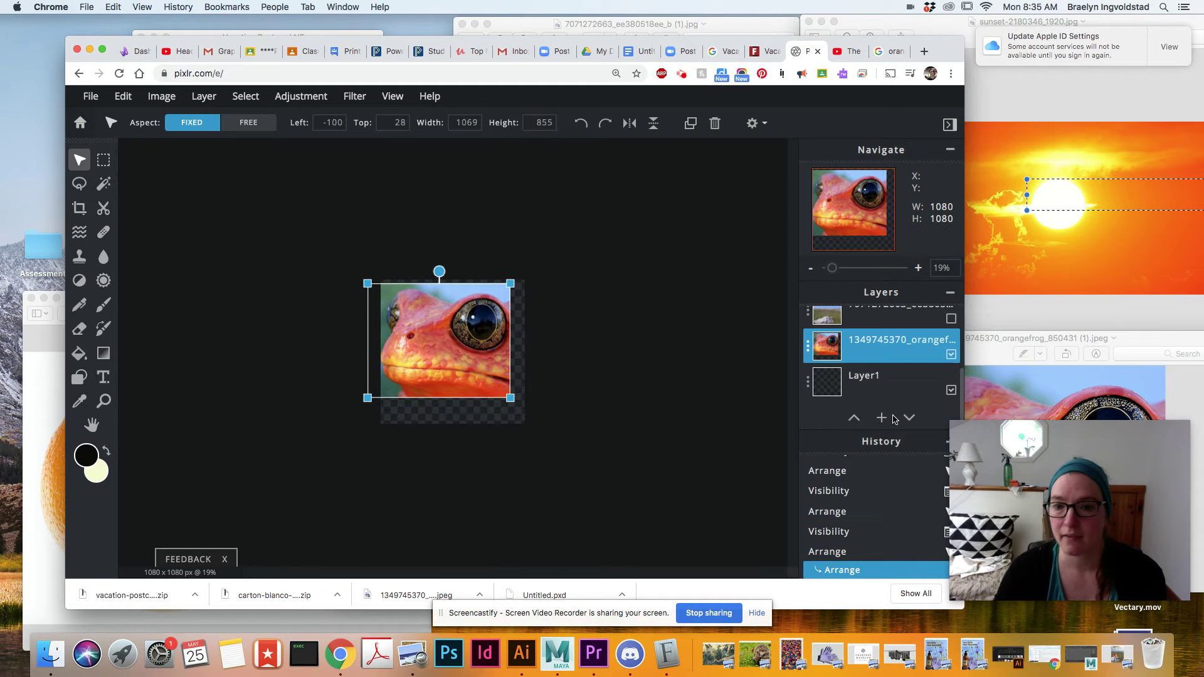
- Move the Sky_cloudy (1).JPG layer down the stack, between the bird and field layers
scroll(891, 418, up, 5)
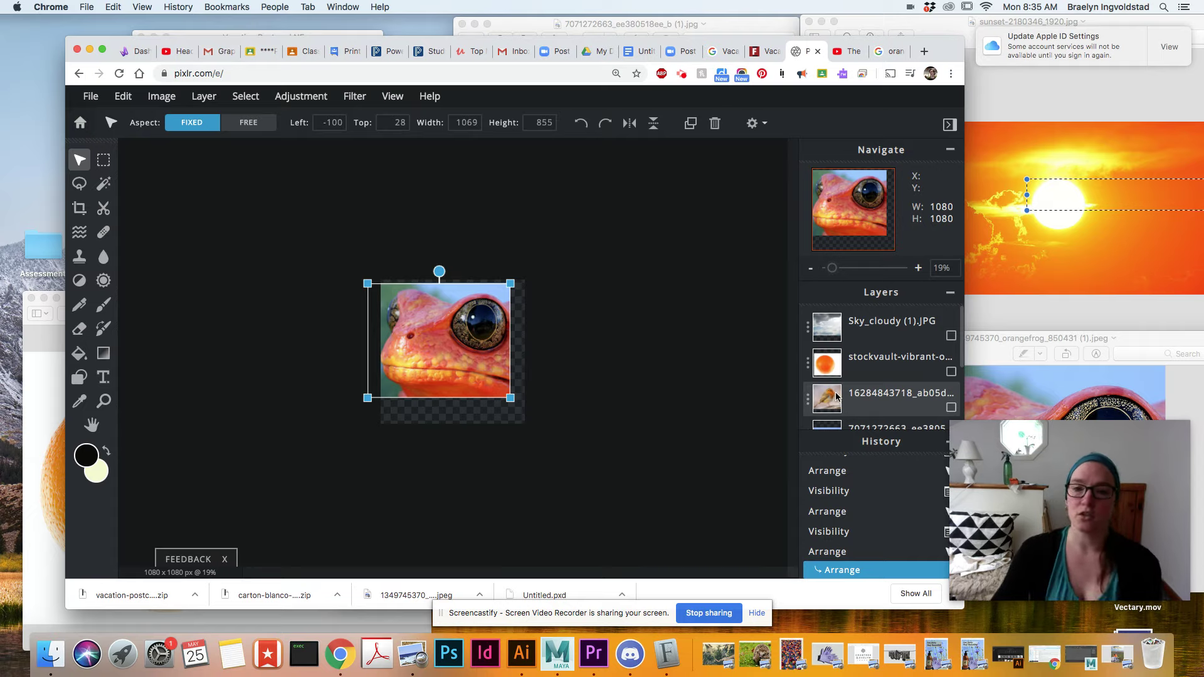
click(862, 323)
drag(876, 407, 870, 383)
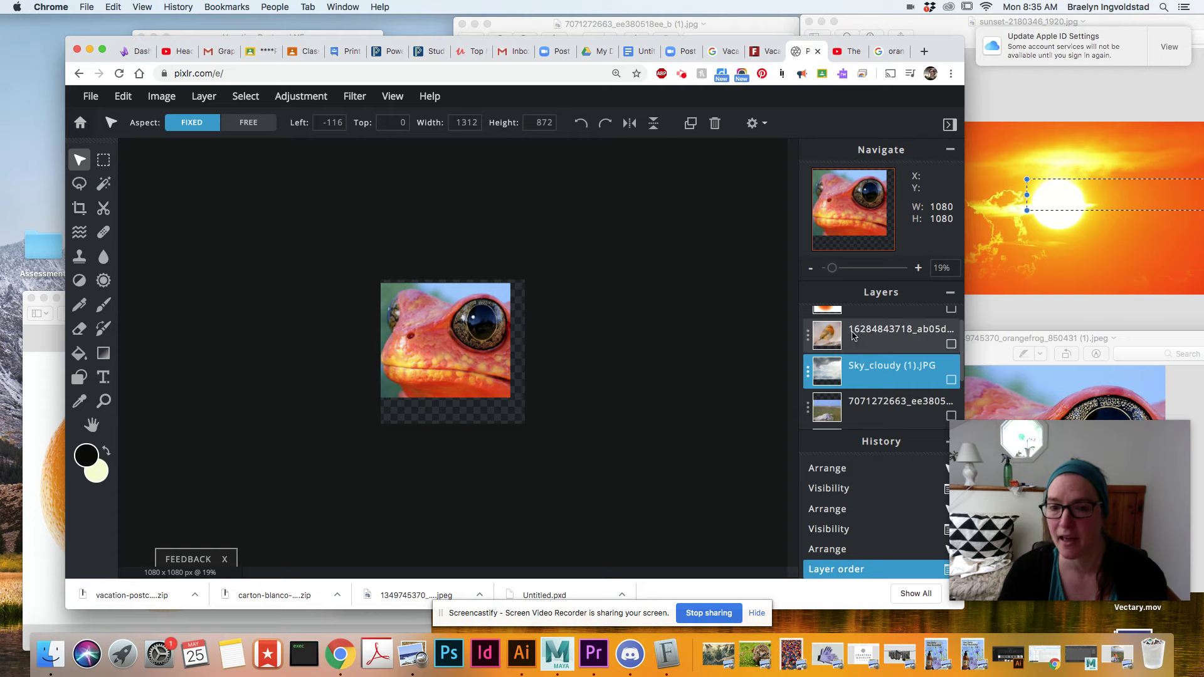
- Move the orange frog layer to the top of the layer stack
scroll(867, 360, up, 1)
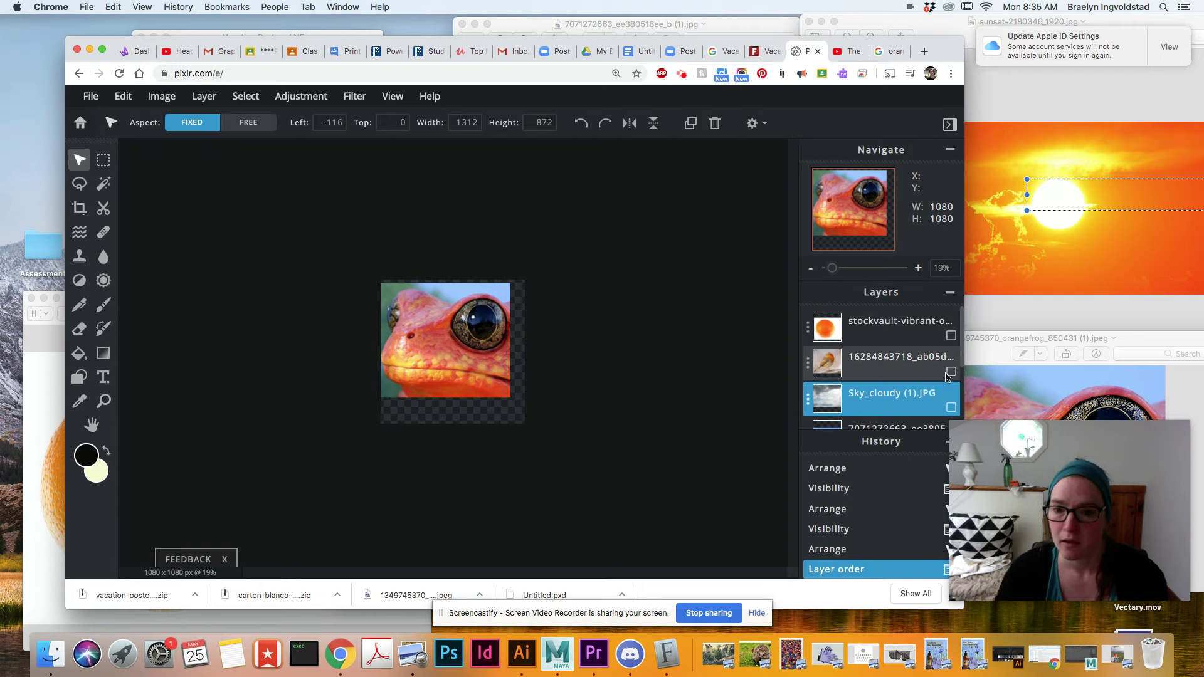
scroll(948, 376, down, 4)
click(884, 349)
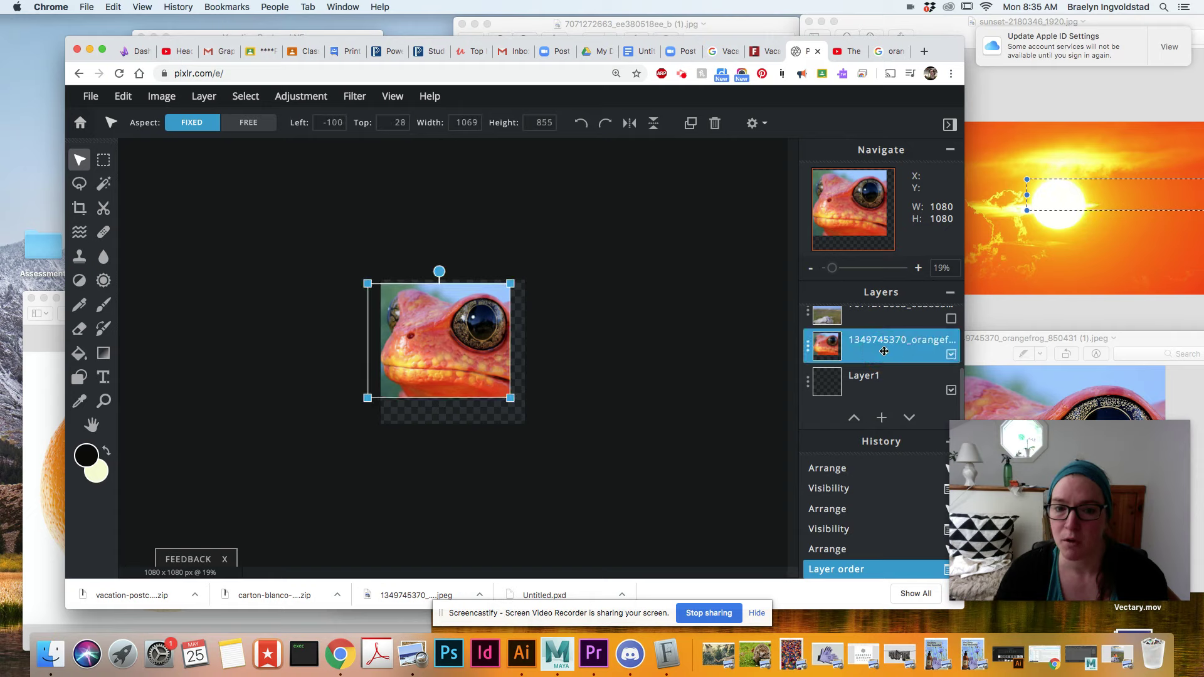
drag(884, 352, 881, 296)
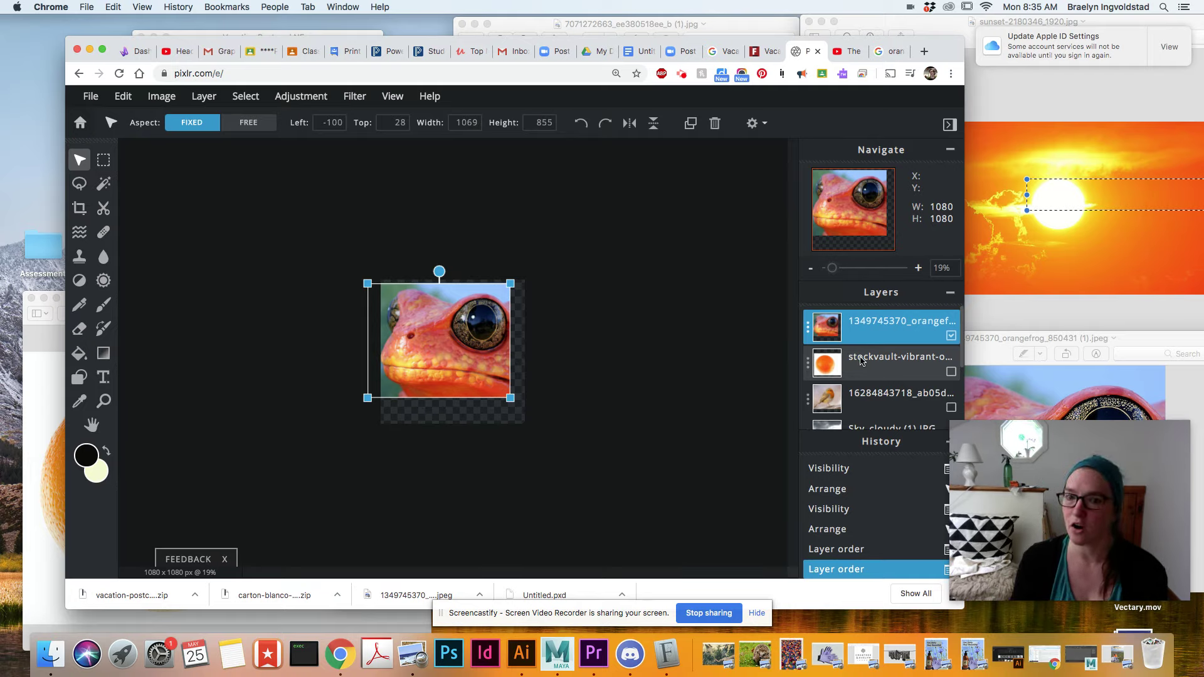
- Turn the orange fruit layer's visibility back on beneath the frog layer
scroll(910, 383, down, 3)
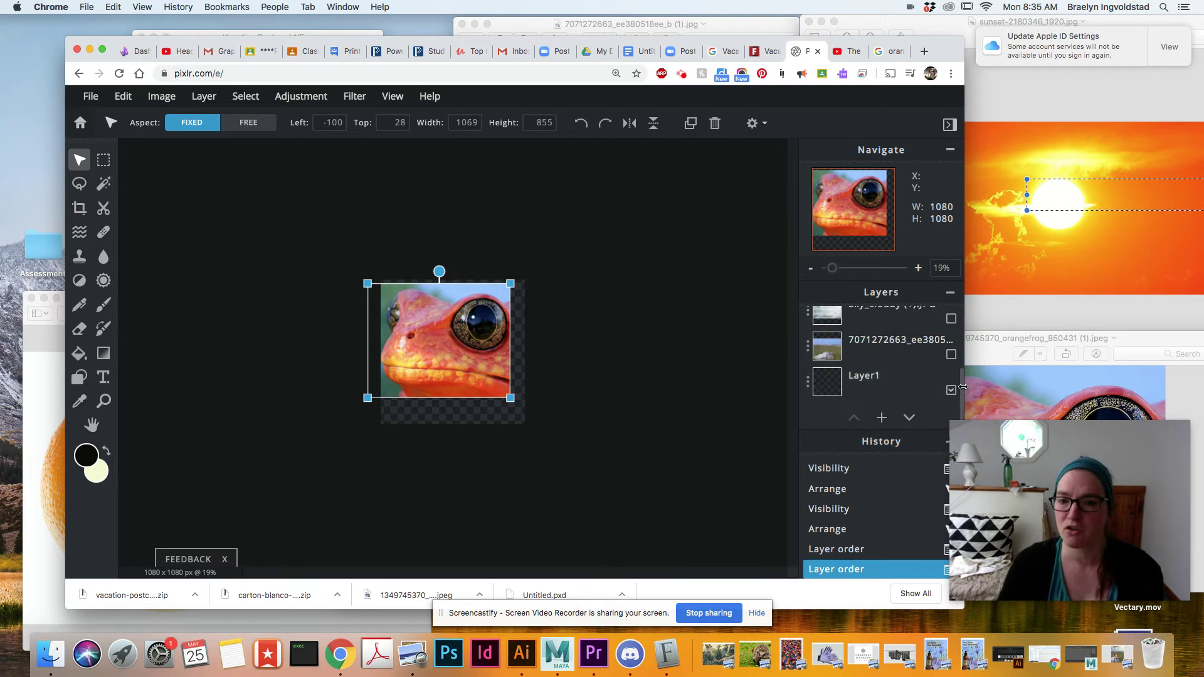
scroll(934, 376, up, 4)
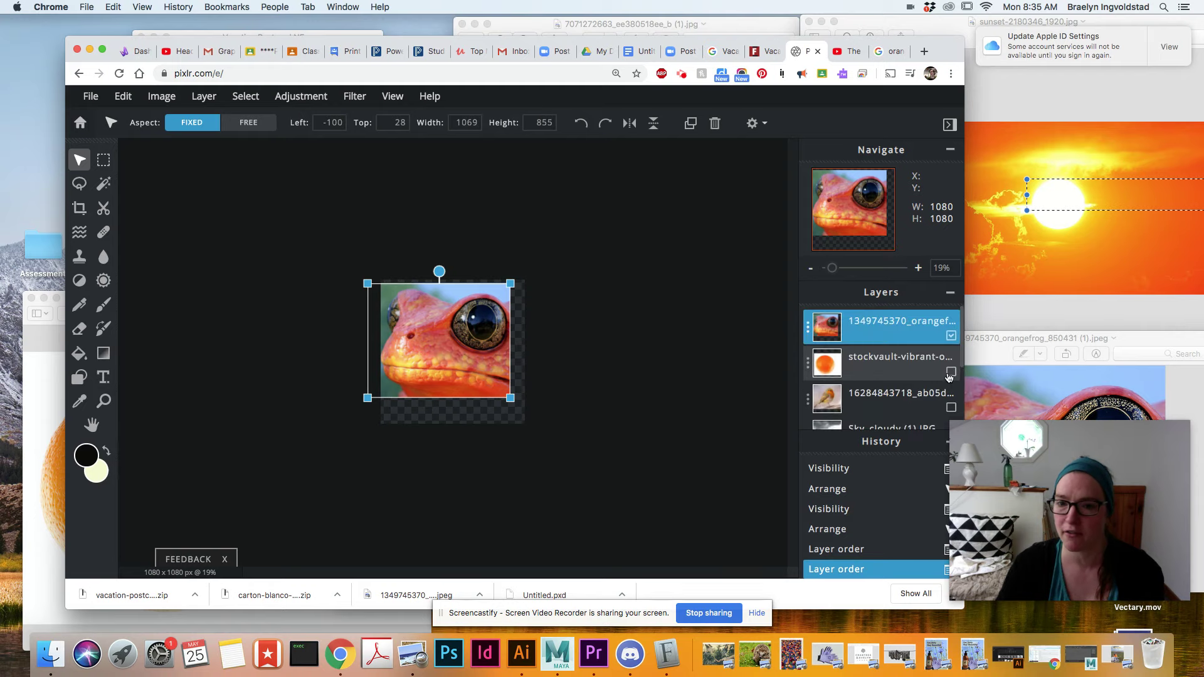
click(950, 373)
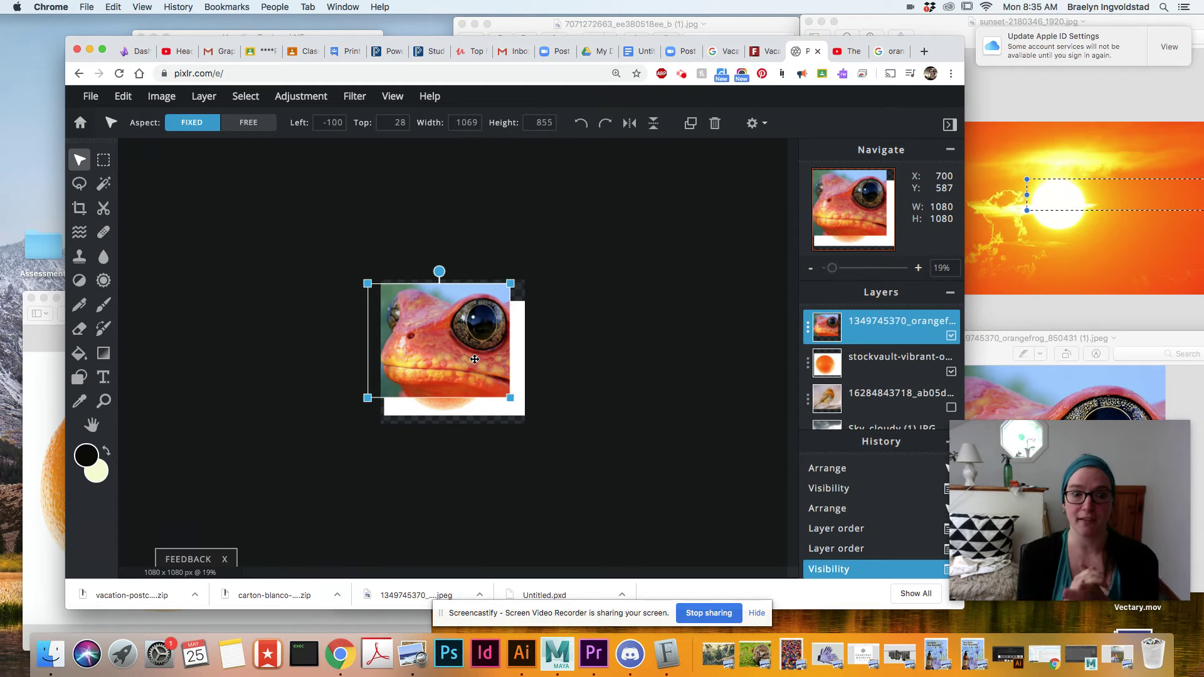
click(681, 75)
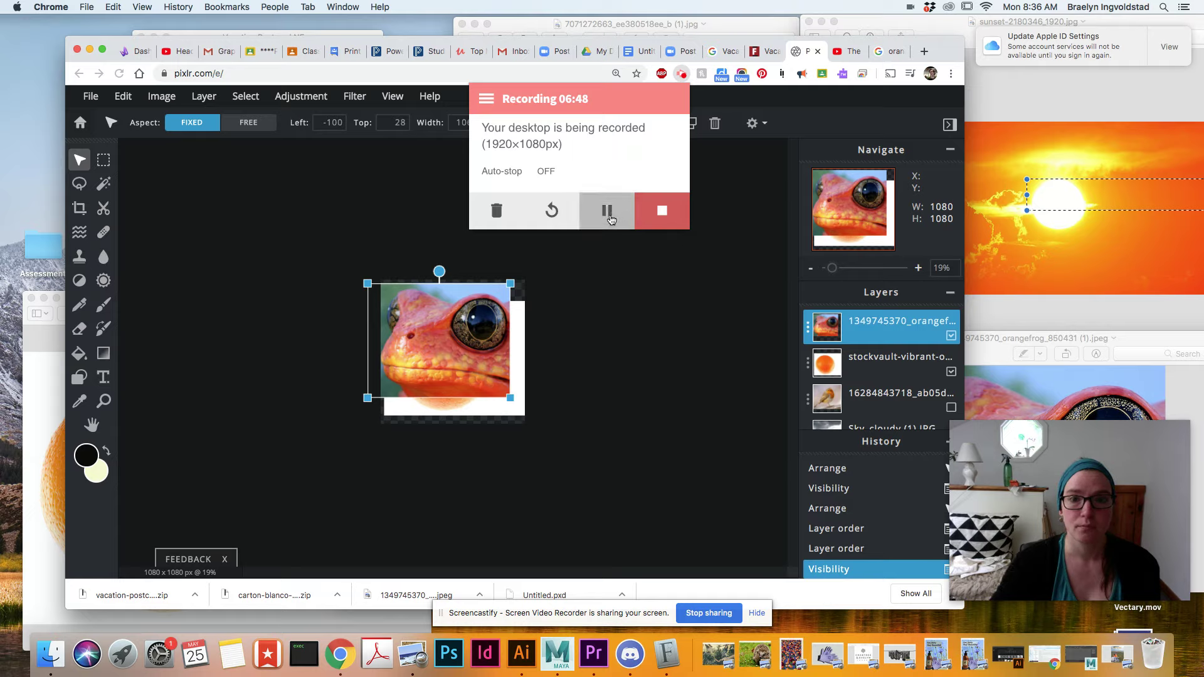